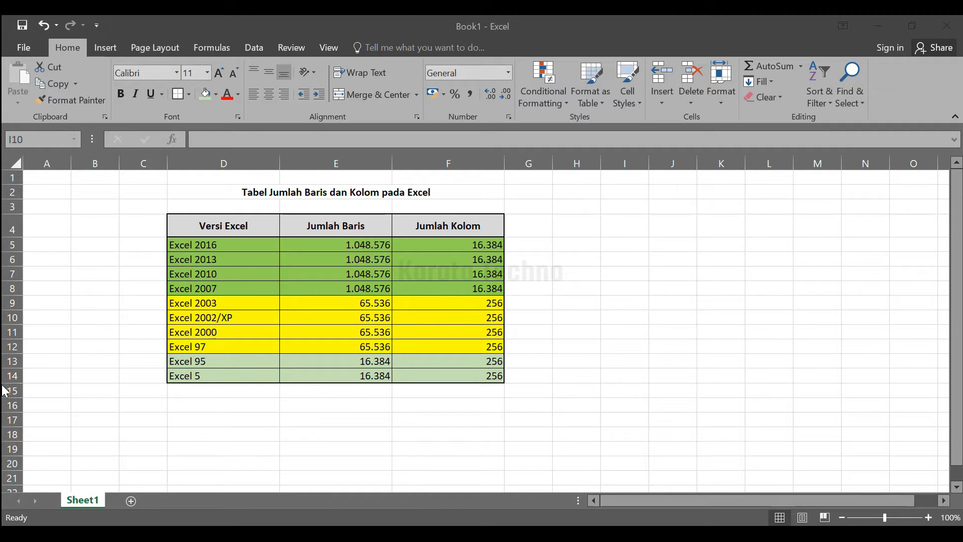
Step: Look through the empty rows below the Excel version table and return to the top of the sheet
{"action": "scroll", "coordinate": [53, 271], "scroll_direction": "down", "scroll_amount": 6}
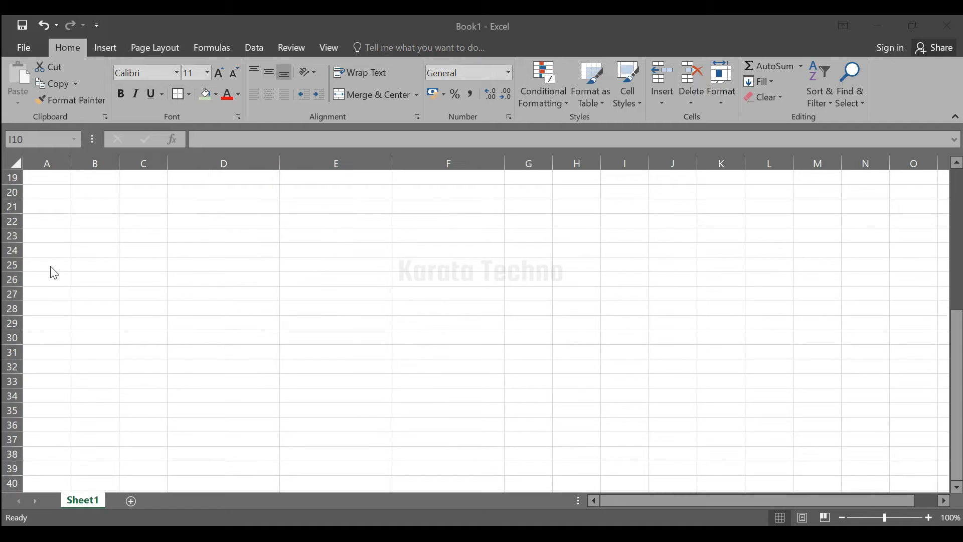
{"action": "scroll", "coordinate": [53, 272], "scroll_direction": "down", "scroll_amount": 20}
{"action": "scroll", "coordinate": [53, 272], "scroll_direction": "up", "scroll_amount": 20}
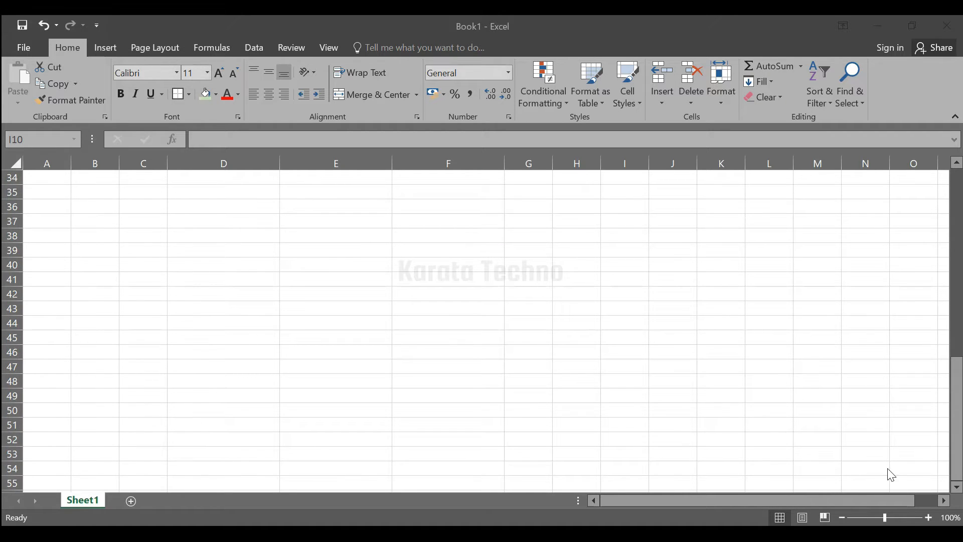
{"action": "left_click", "coordinate": [959, 400]}
{"action": "left_click_drag", "start_coordinate": [957, 392], "coordinate": [957, 385]}
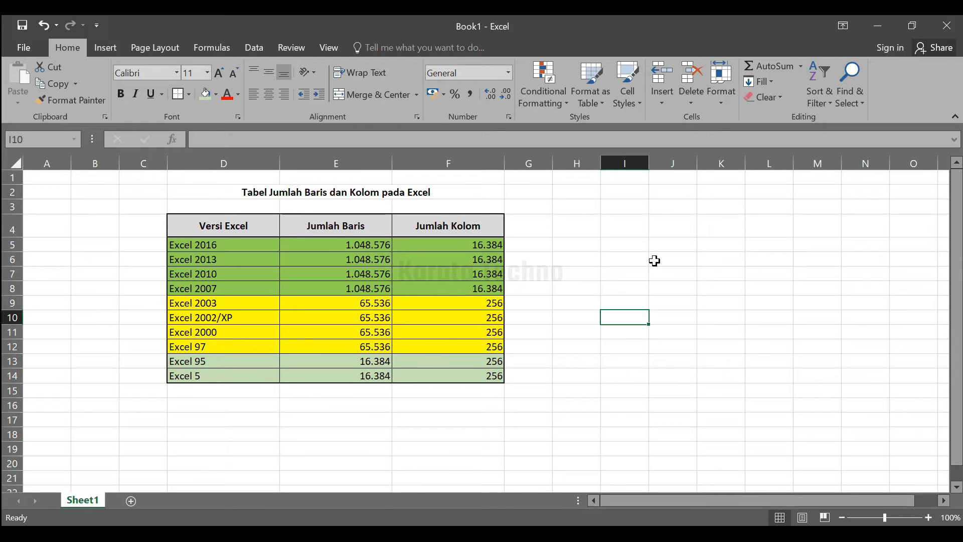
Step: Check the worksheet's last row by jumping down column I and back to cell I1 several times
{"action": "key", "text": "ctrl+Down"}
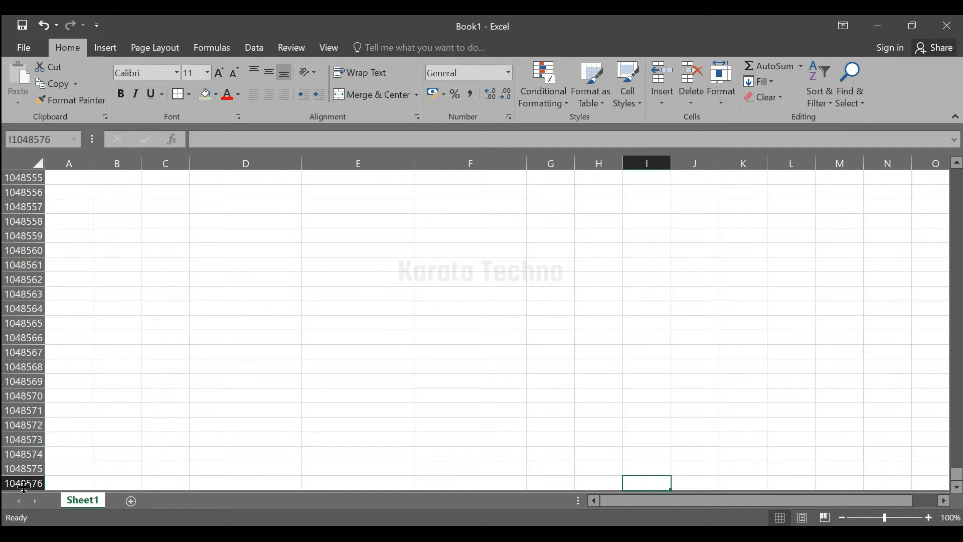
{"action": "key", "text": "ctrl+Up"}
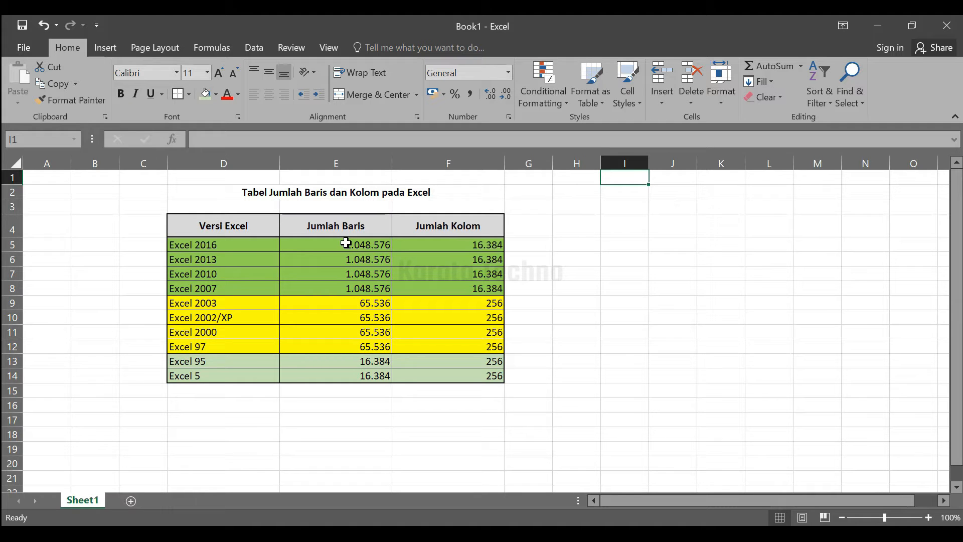
{"action": "key", "text": "ctrl+Down"}
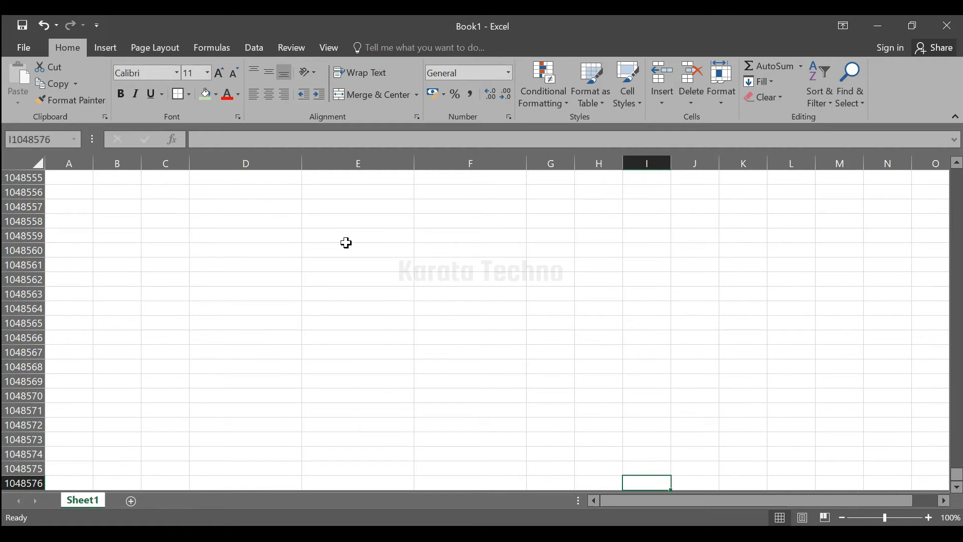
{"action": "key", "text": "ctrl+Up"}
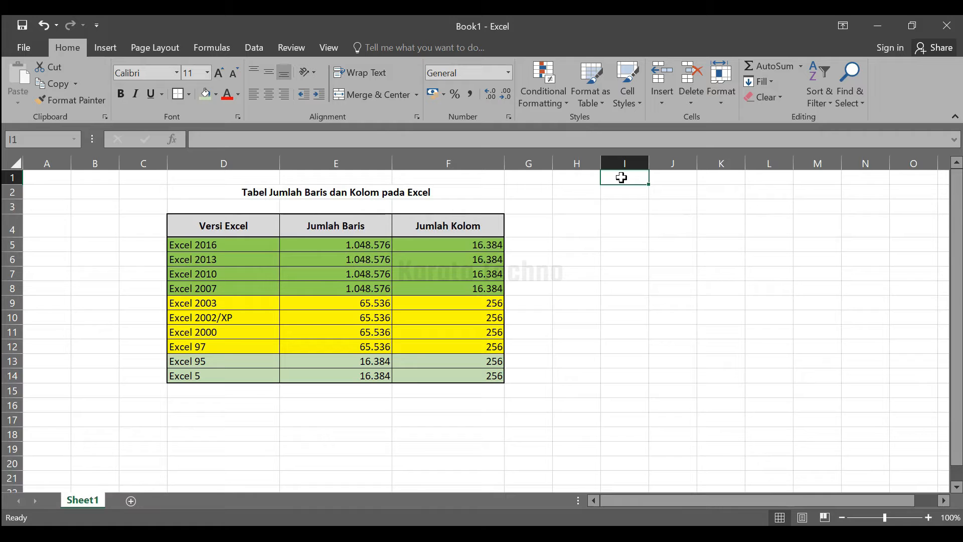
{"action": "key", "text": "ctrl+Down"}
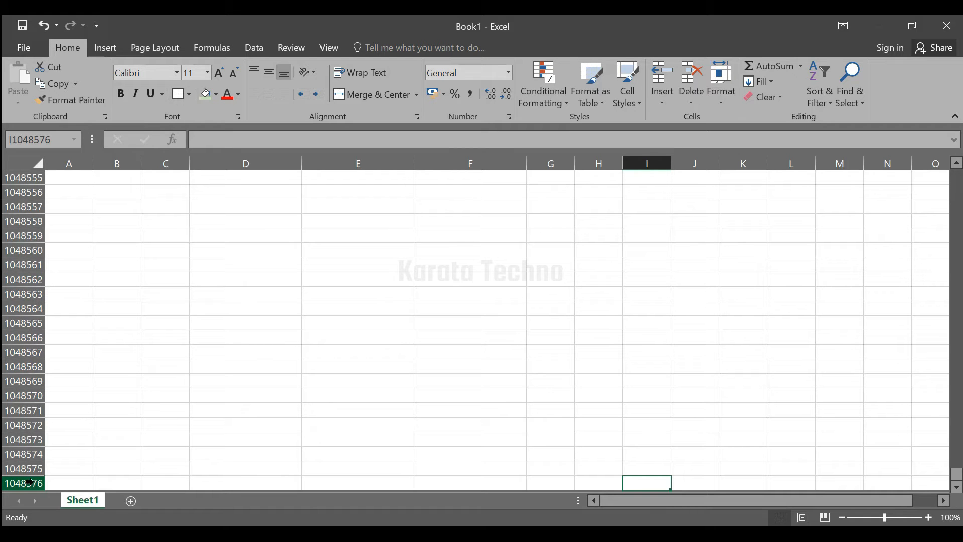
{"action": "scroll", "coordinate": [253, 351], "scroll_direction": "up", "scroll_amount": 8}
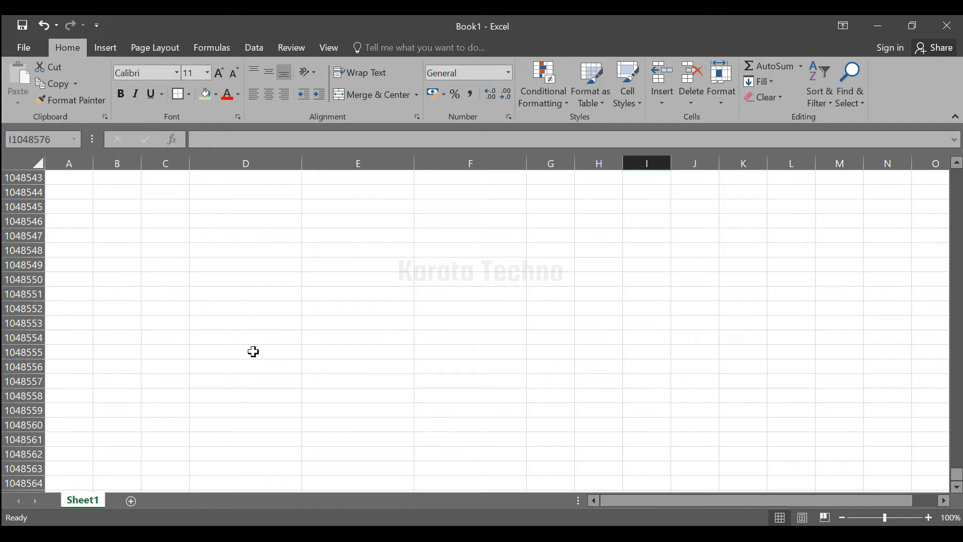
{"action": "key", "text": "ctrl+Up"}
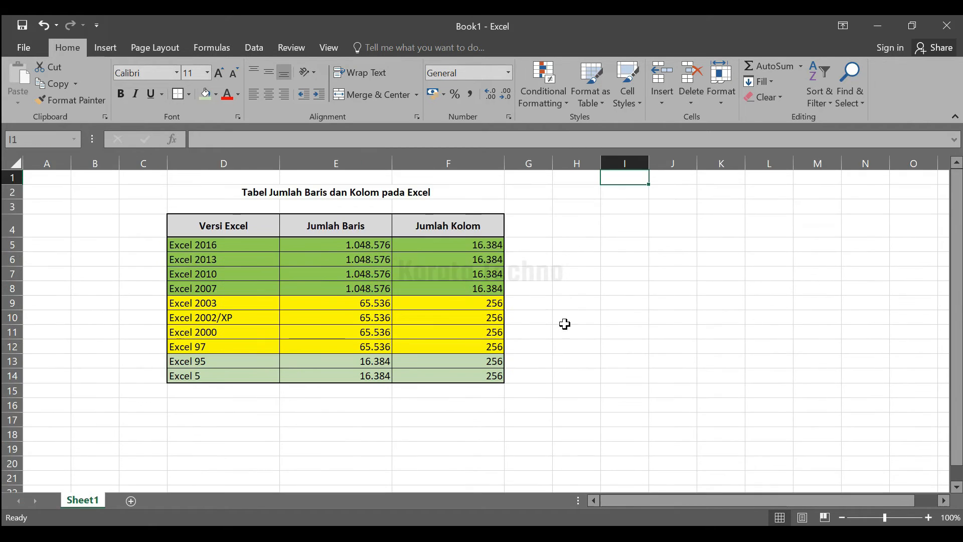
Step: Browse the empty rows down to around row 300 and return to cell I1
{"action": "scroll", "coordinate": [592, 280], "scroll_direction": "down", "scroll_amount": 7}
{"action": "scroll", "coordinate": [592, 281], "scroll_direction": "down", "scroll_amount": 20}
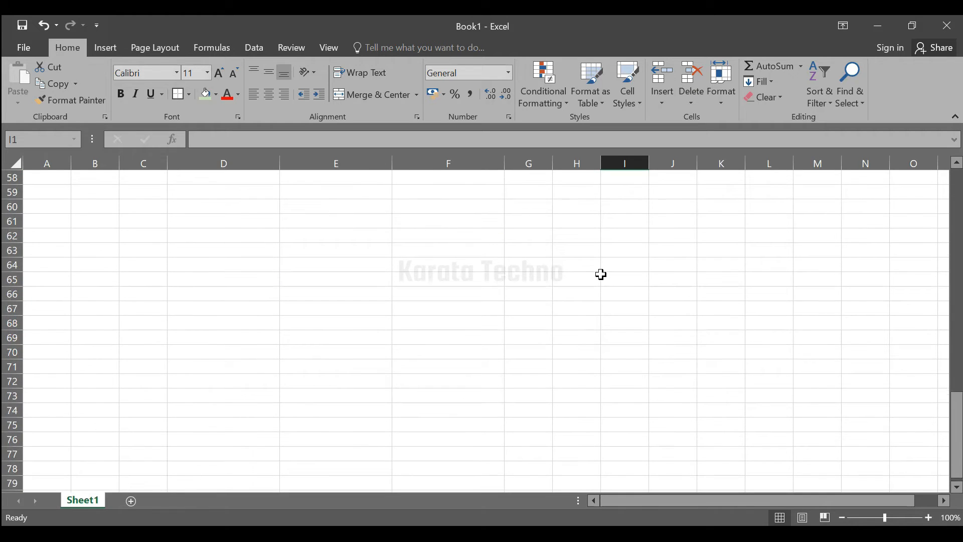
{"action": "scroll", "coordinate": [596, 276], "scroll_direction": "down", "scroll_amount": 20}
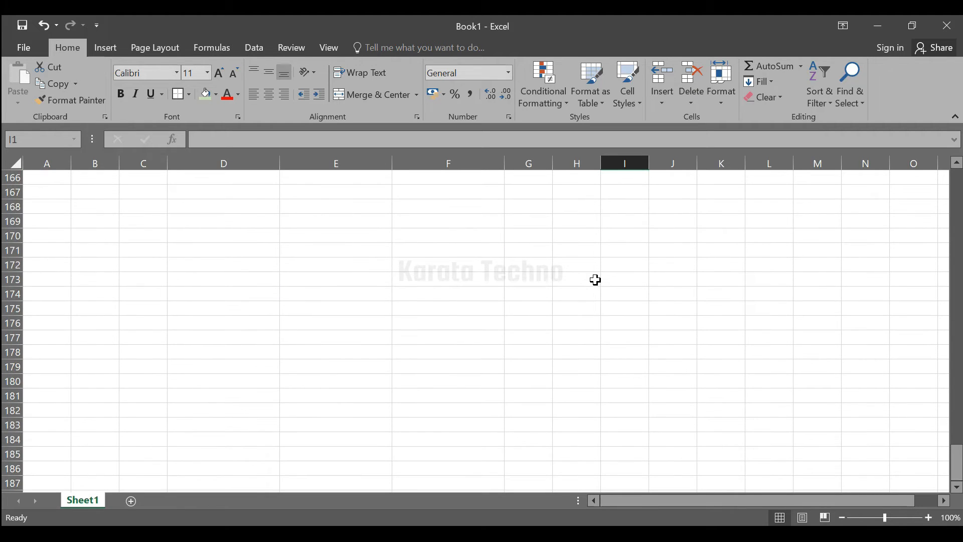
{"action": "scroll", "coordinate": [594, 282], "scroll_direction": "down", "scroll_amount": 20}
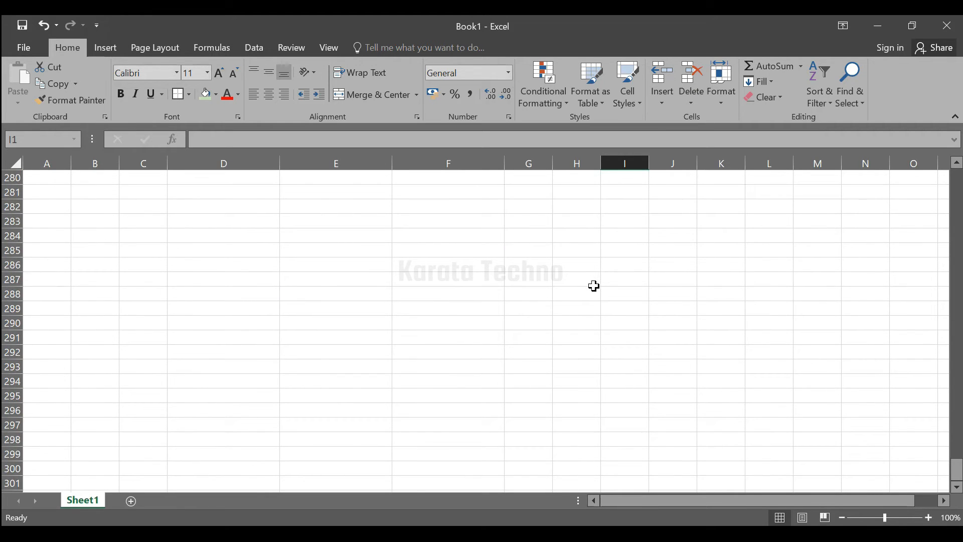
{"action": "scroll", "coordinate": [594, 287], "scroll_direction": "up", "scroll_amount": 20}
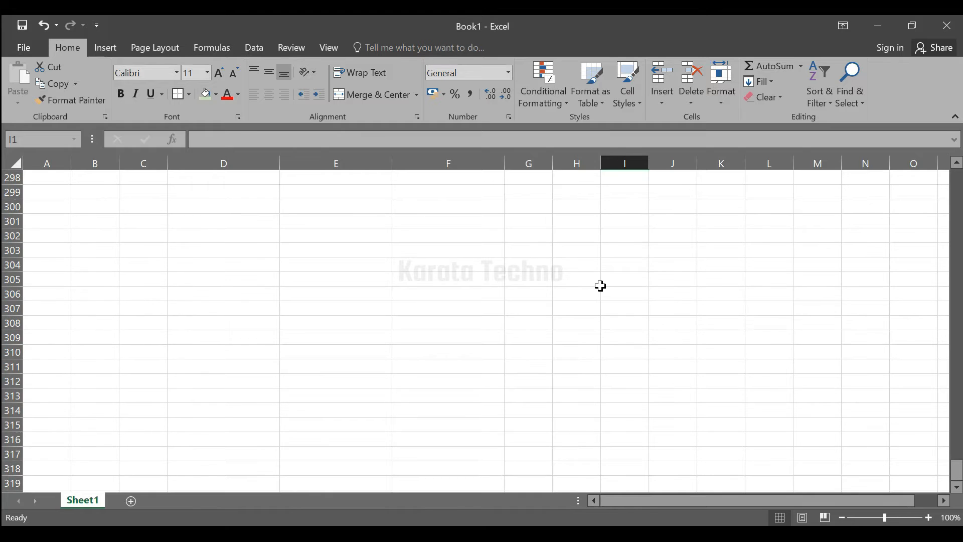
{"action": "scroll", "coordinate": [598, 285], "scroll_direction": "down", "scroll_amount": 9}
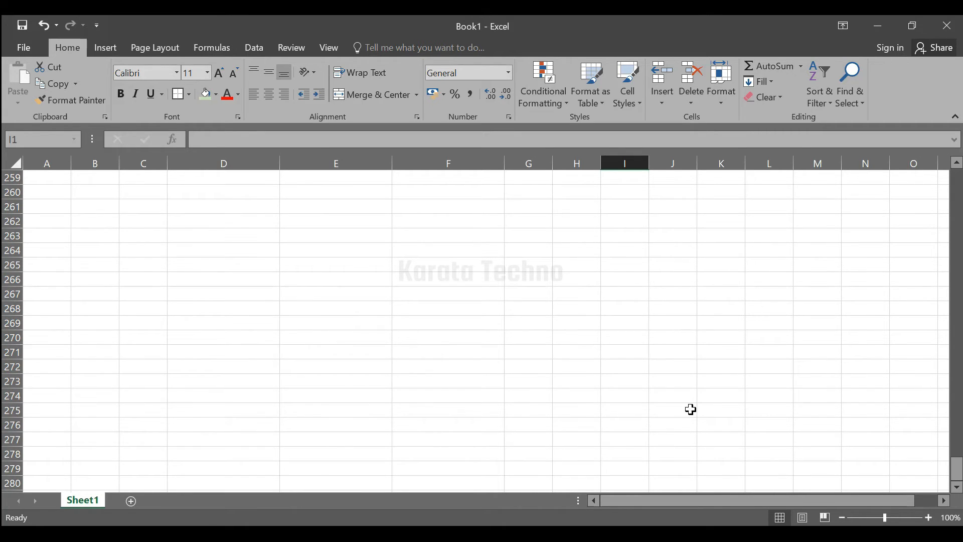
{"action": "key", "text": "ctrl+Up"}
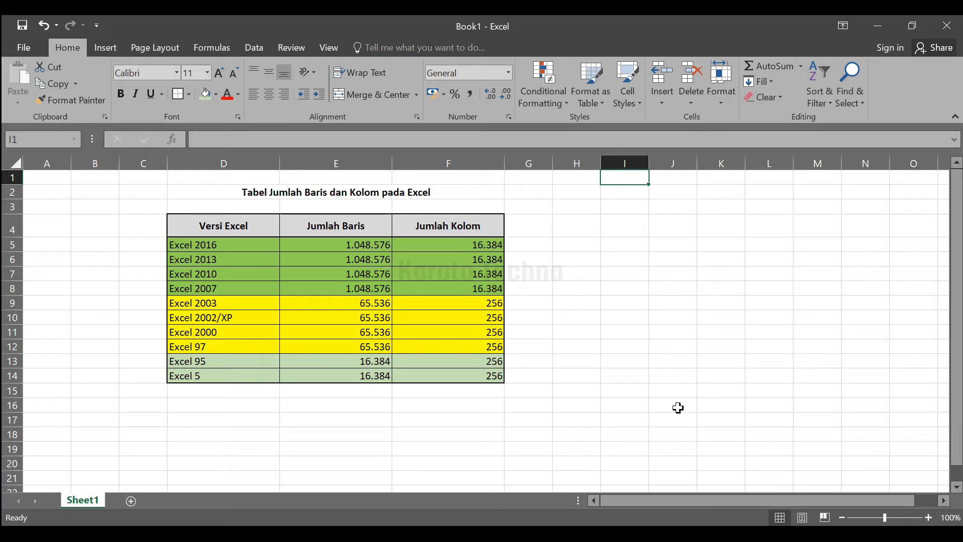
Step: Check the worksheet's last column along row 1, return to cell A1 and browse the columns beyond the table
{"action": "key", "text": "ctrl+Right"}
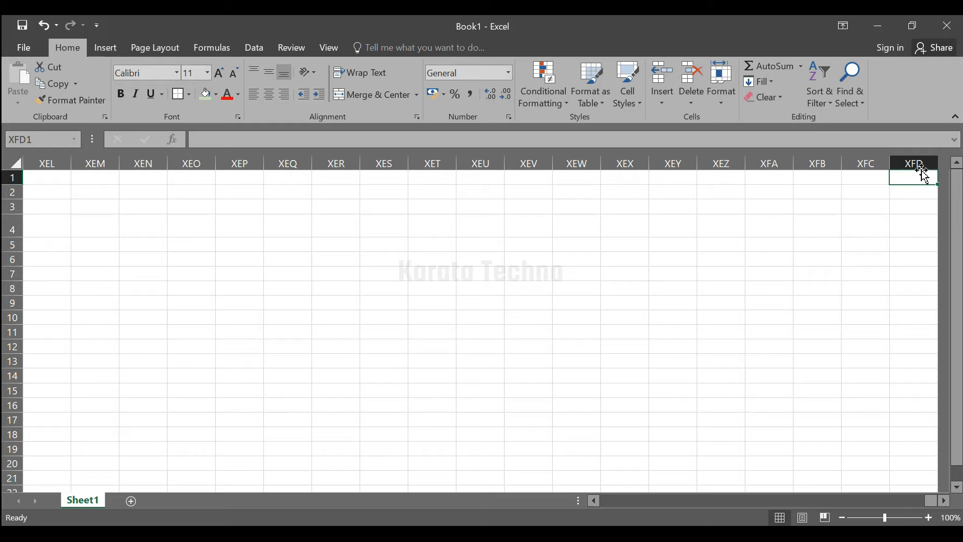
{"action": "key", "text": "ctrl+Home"}
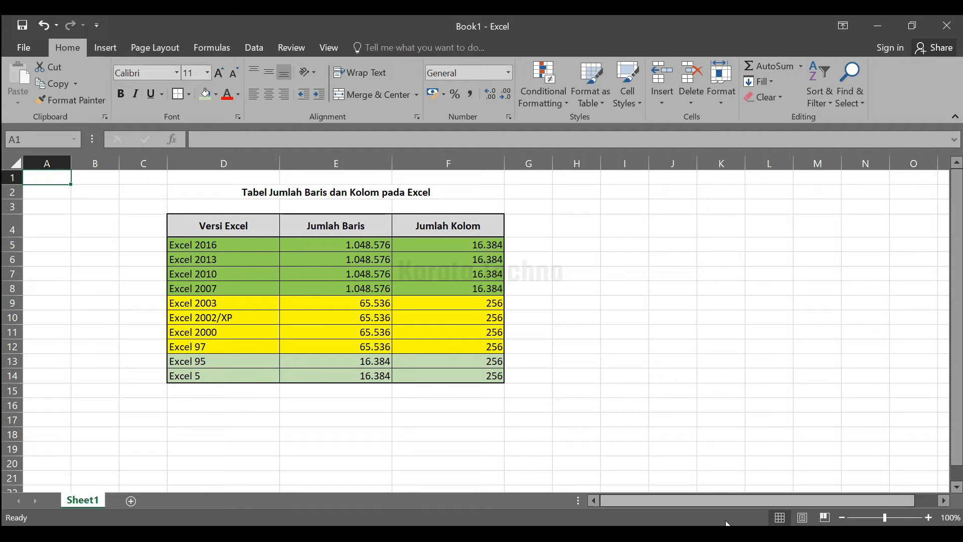
{"action": "left_click", "coordinate": [943, 500]}
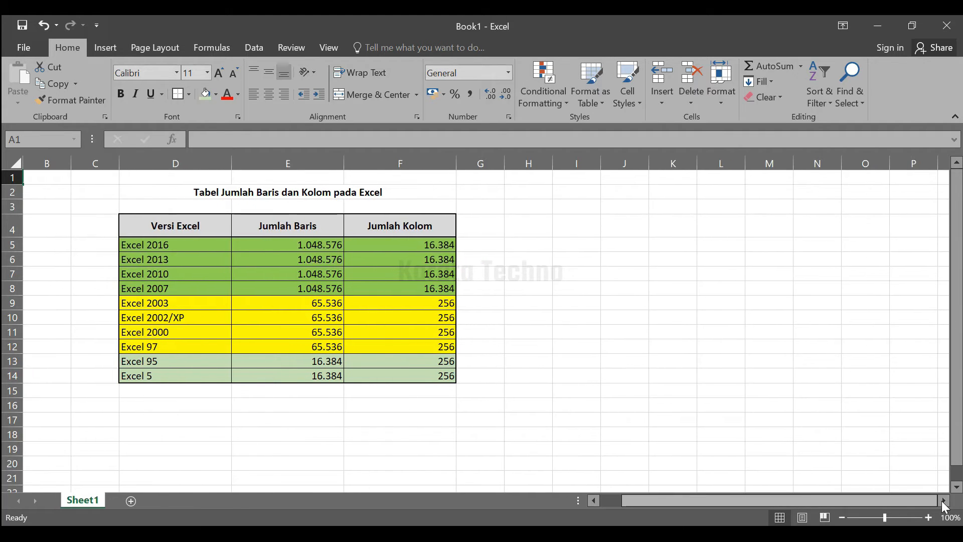
{"action": "left_click", "coordinate": [943, 500]}
{"action": "left_click_drag", "start_coordinate": [946, 503], "coordinate": [687, 498]}
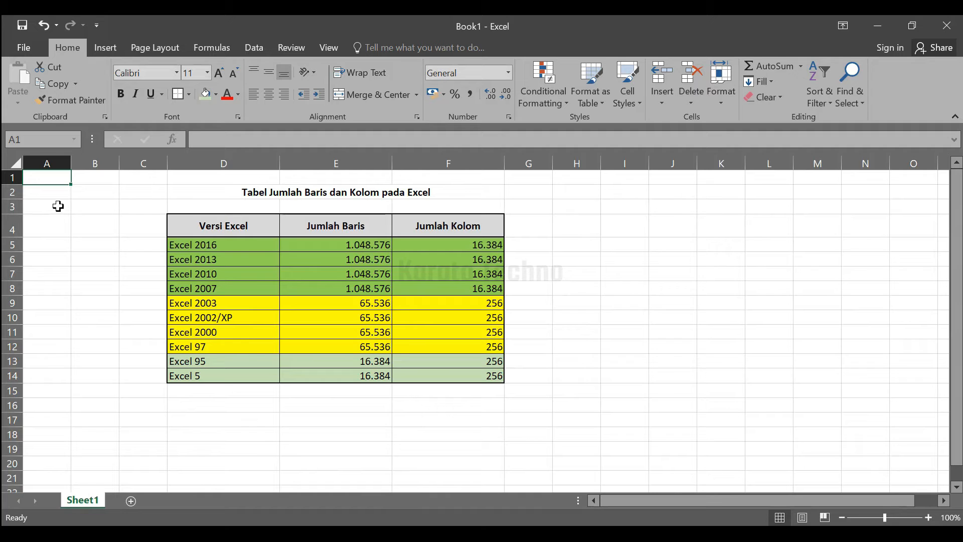
Step: Examine the worksheet's last column and last row at its far corner, and return to cell A1
{"action": "key", "text": "ctrl+Right"}
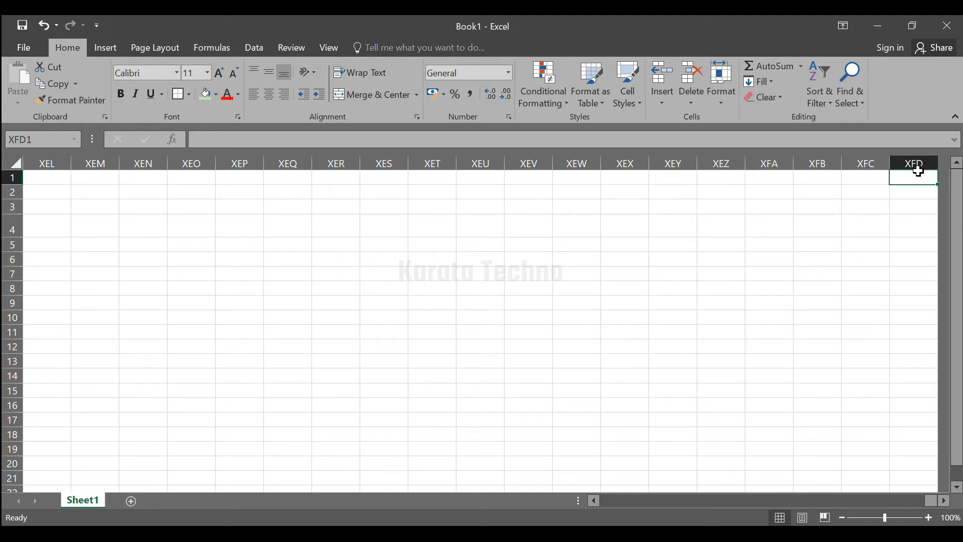
{"action": "key", "text": "ctrl+Down"}
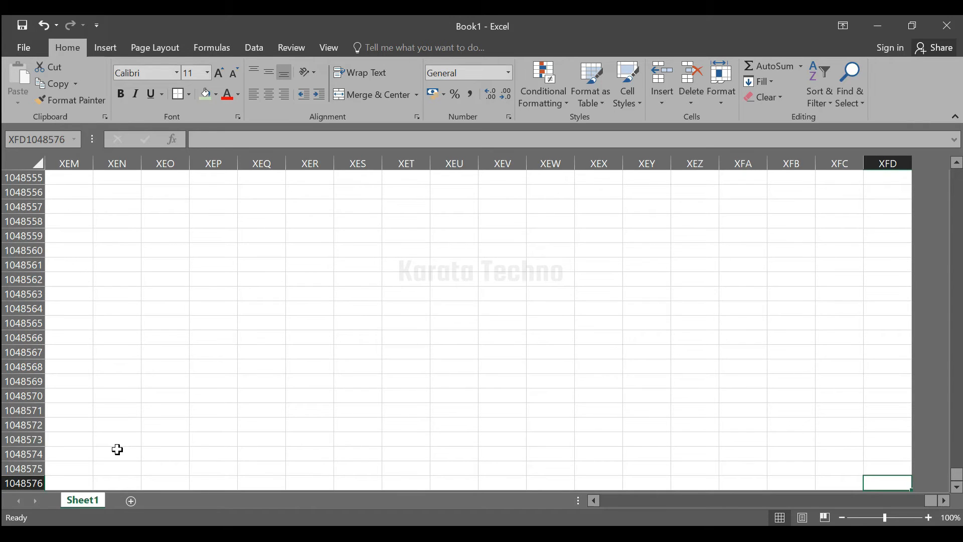
{"action": "key", "text": "ctrl+Up"}
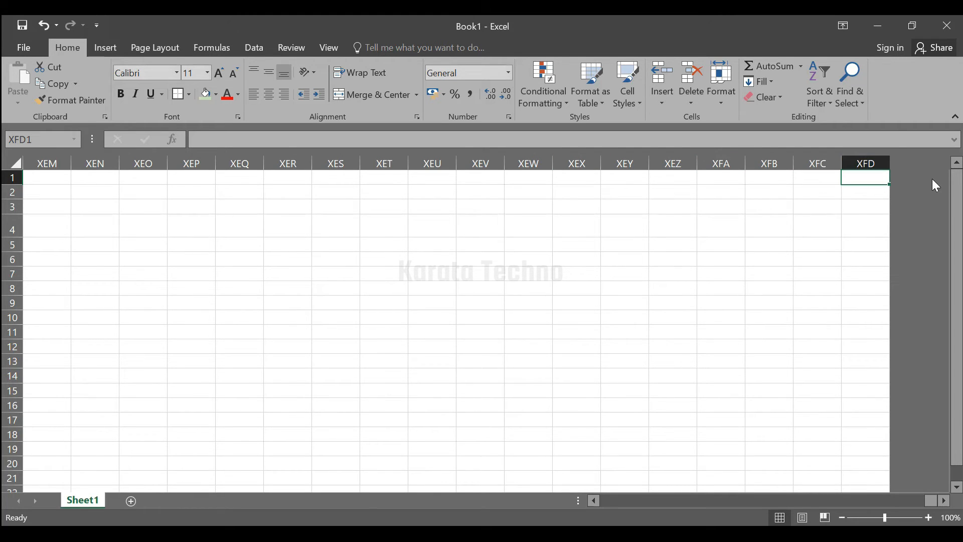
{"action": "left_click", "coordinate": [883, 163]}
{"action": "key", "text": "ctrl+Down"}
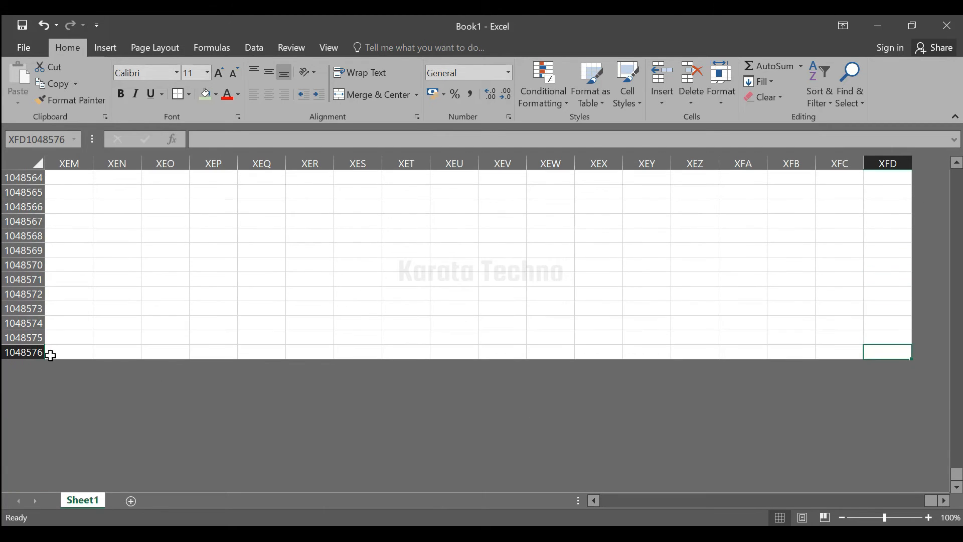
{"action": "left_click", "coordinate": [72, 351]}
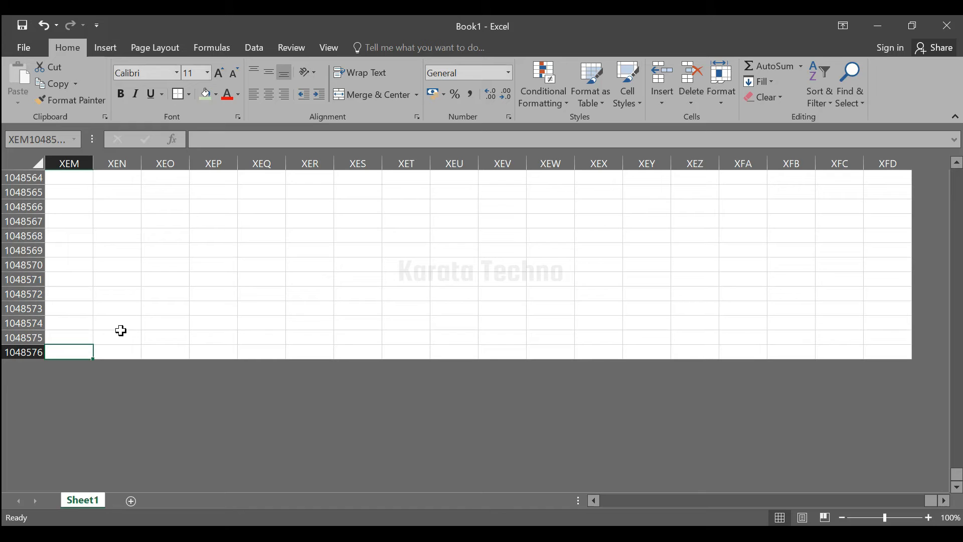
{"action": "key", "text": "ctrl+Up"}
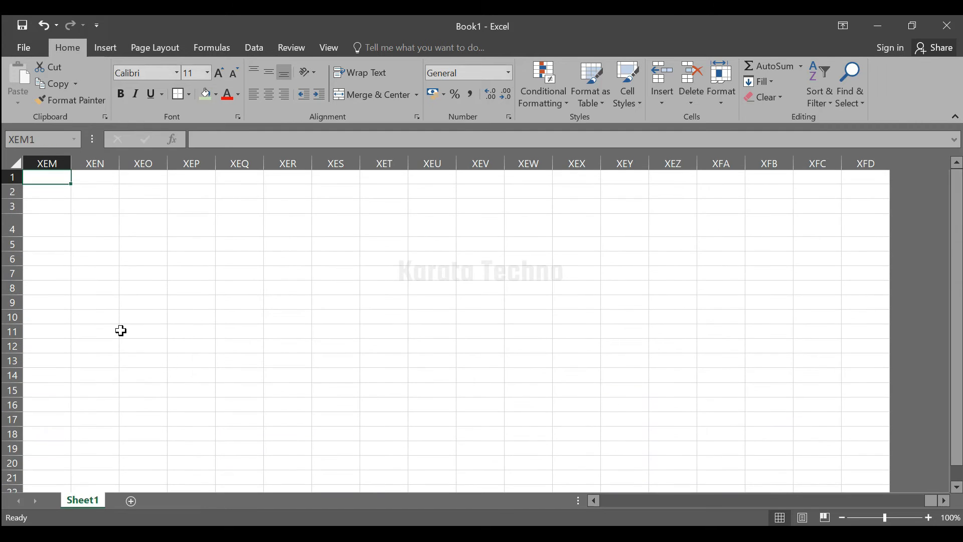
{"action": "key", "text": "ctrl+Left"}
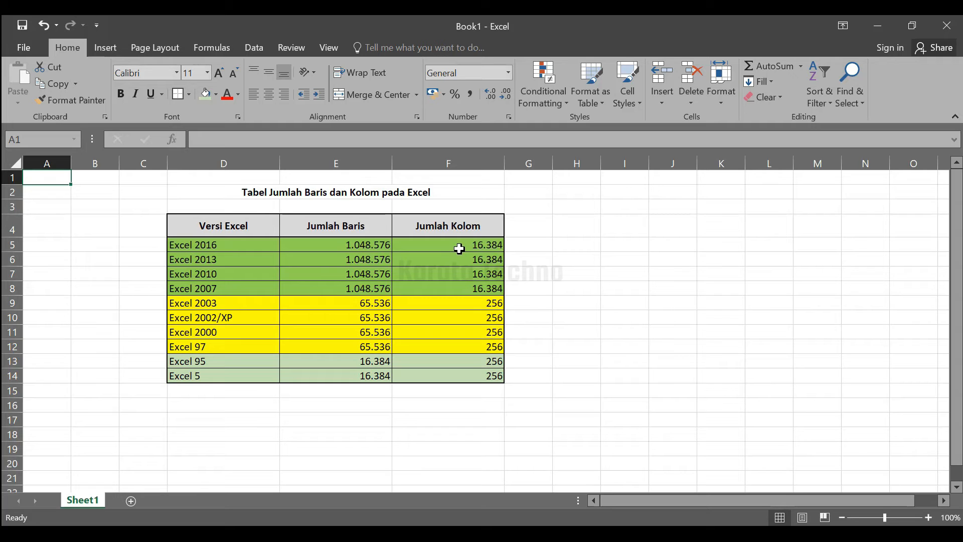
Step: Move cell by cell along row 1 to about column Z and return to cell A1
{"action": "key", "text": "Right"}
{"action": "key", "text": "Right"}
{"action": "key", "text": "Right"}
{"action": "key", "text": "Right"}
{"action": "key", "text": "Right"}
{"action": "key", "text": "Right"}
{"action": "key", "text": "Right"}
{"action": "key", "text": "Right"}
{"action": "key", "text": "Right"}
{"action": "key", "text": "Right"}
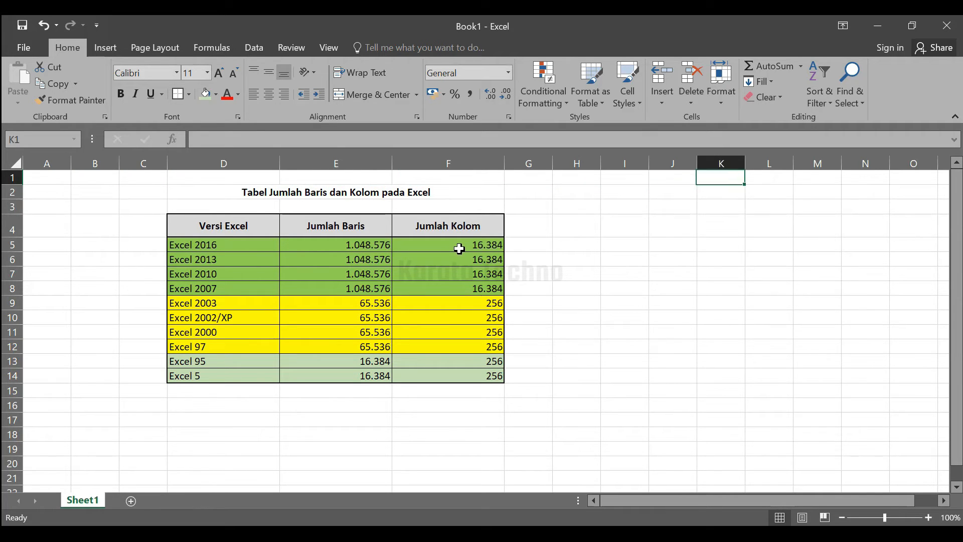
{"action": "key", "text": "Right"}
{"action": "key", "text": "Right"}
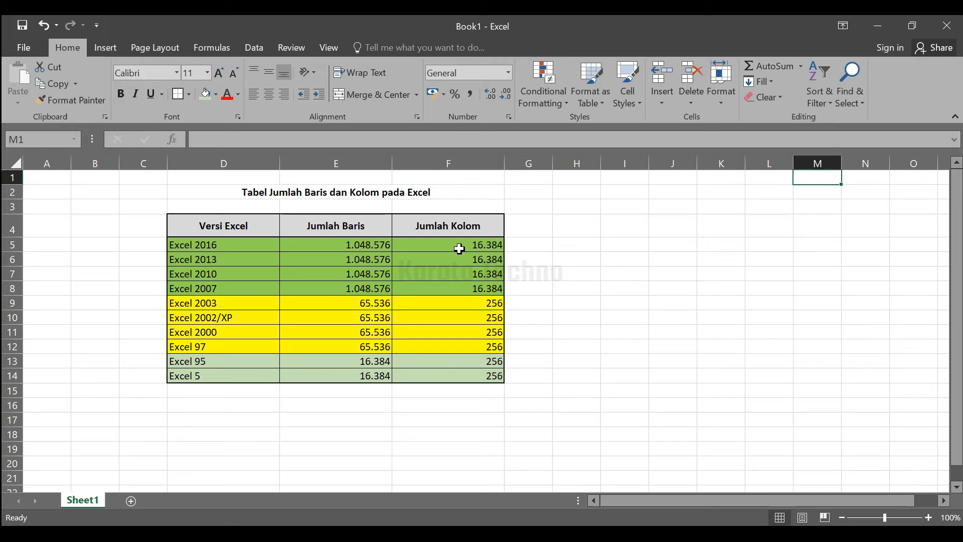
{"action": "key", "text": "Right"}
{"action": "key", "text": "Right"}
{"action": "key", "text": "Right"}
{"action": "key", "text": "Right"}
{"action": "key", "text": "Right"}
{"action": "key", "text": "Right"}
{"action": "key", "text": "Right"}
{"action": "key", "text": "Right"}
{"action": "key", "text": "Right"}
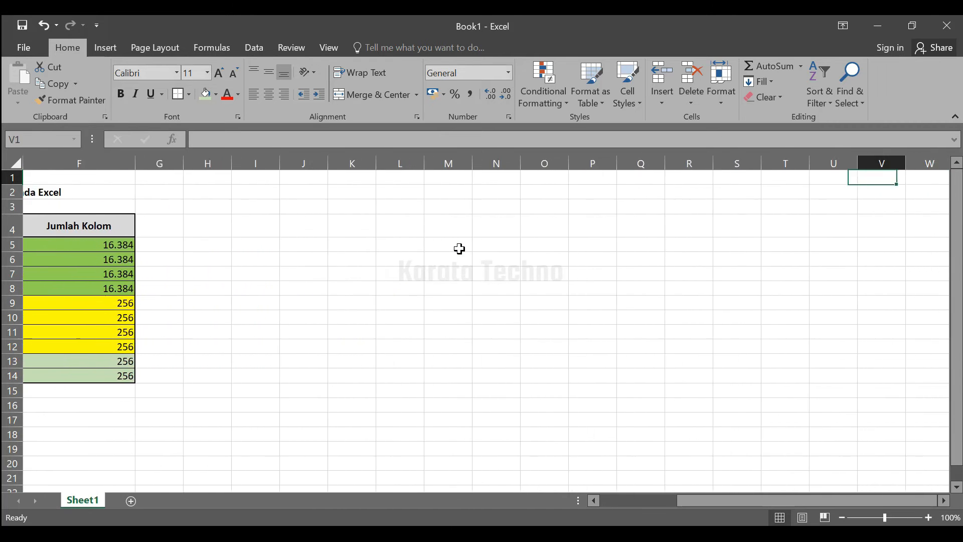
{"action": "key", "text": "Right"}
{"action": "key", "text": "Right"}
{"action": "key", "text": "Right"}
{"action": "key", "text": "Right"}
{"action": "key", "text": "Left"}
{"action": "key", "text": "Left"}
{"action": "key", "text": "Left"}
{"action": "key", "text": "Left"}
{"action": "key", "text": "Left"}
{"action": "key", "text": "Left"}
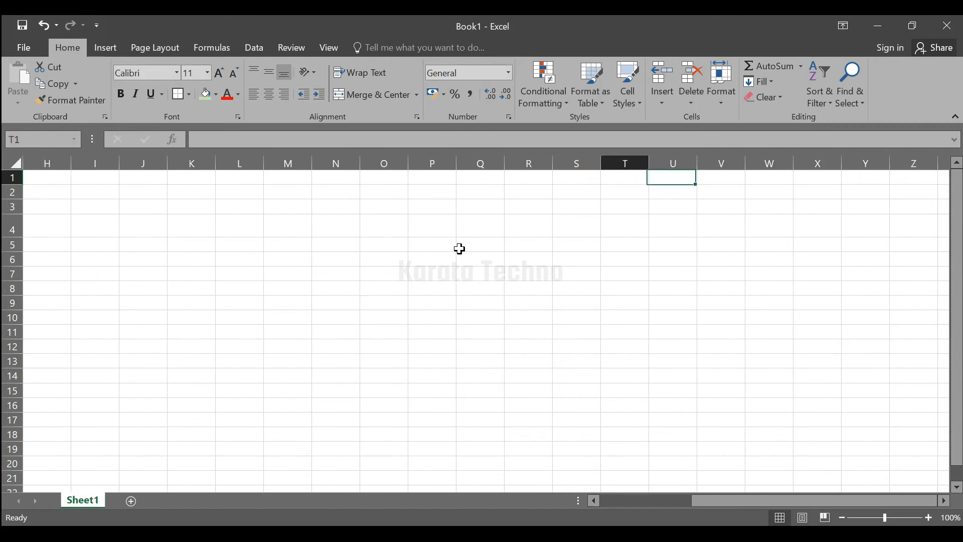
{"action": "key", "text": "ctrl+Home"}
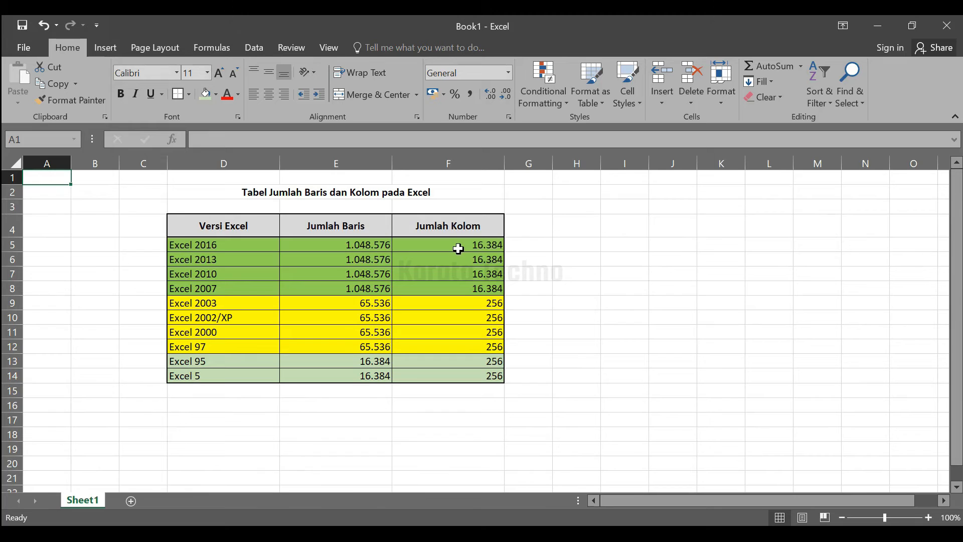
{"action": "left_click", "coordinate": [581, 291]}
{"action": "left_click", "coordinate": [642, 293]}
{"action": "left_click", "coordinate": [572, 288]}
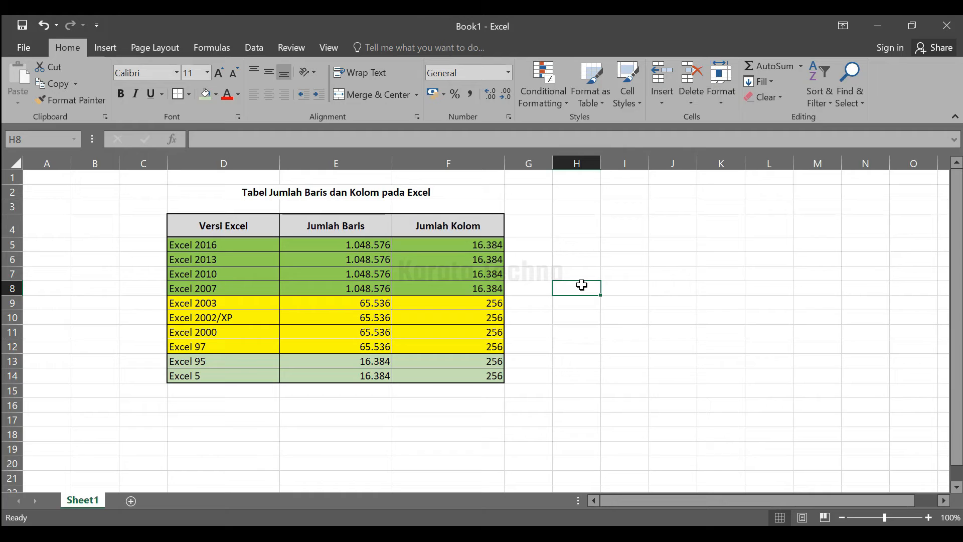
{"action": "left_click", "coordinate": [583, 259]}
{"action": "left_click", "coordinate": [585, 274]}
Step: Enter the label "Jumlah Baris" in cell H6 beside the version table
{"action": "left_click", "coordinate": [581, 258]}
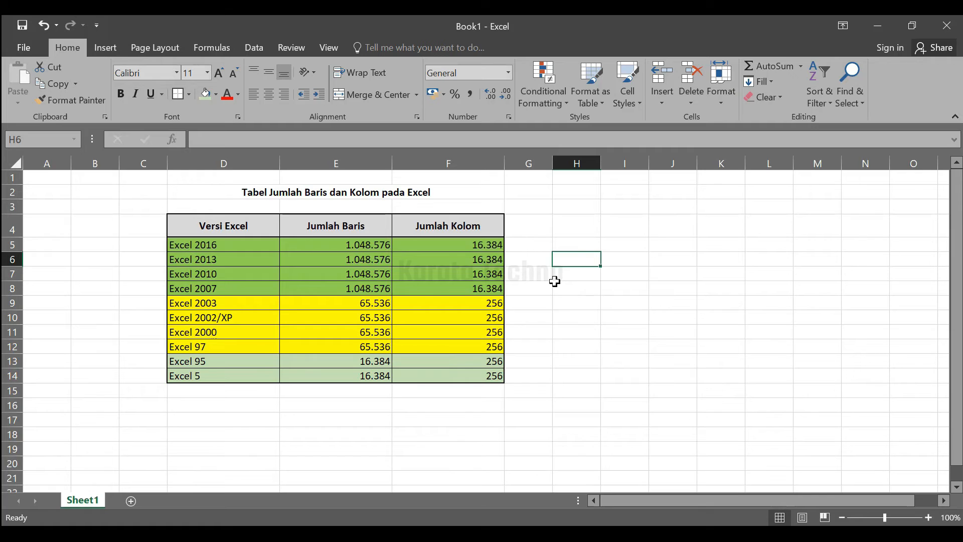
{"action": "type", "text": "Jumlah"}
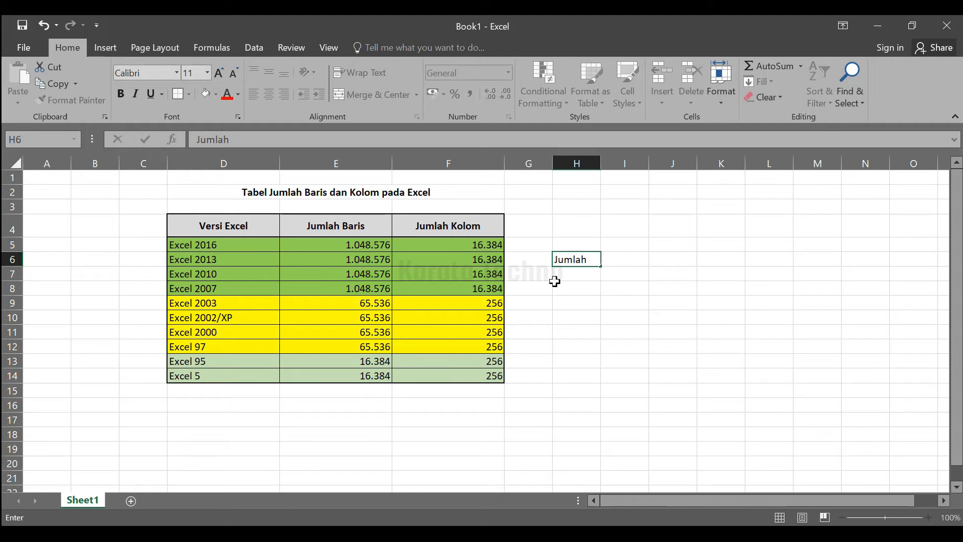
{"action": "type", "text": " Bari"}
{"action": "key", "text": "BackSpace"}
{"action": "type", "text": "is"}
{"action": "key", "text": "Return"}
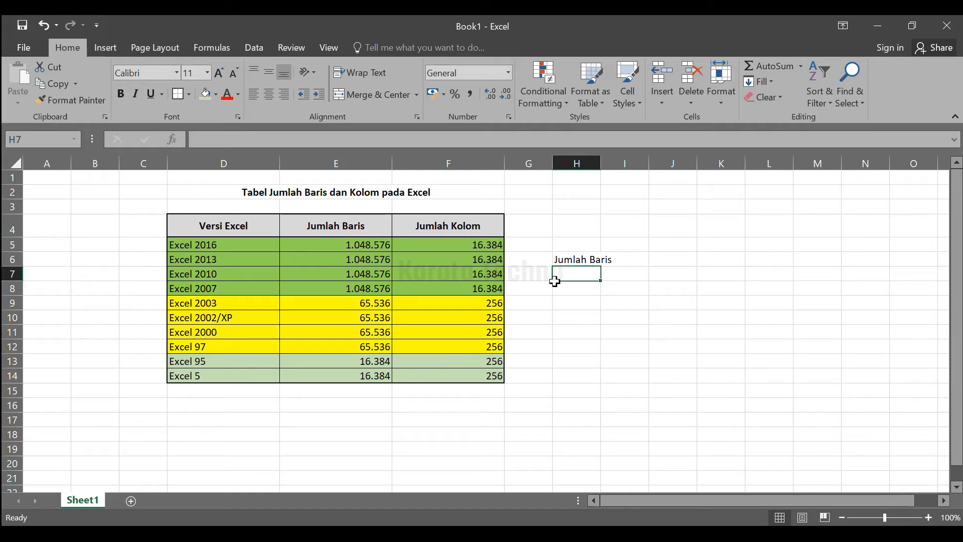
Step: Enter the label "Jumlah Kolom" in cell H7 and fit column H's width to its contents
{"action": "type", "text": "Jumlah "}
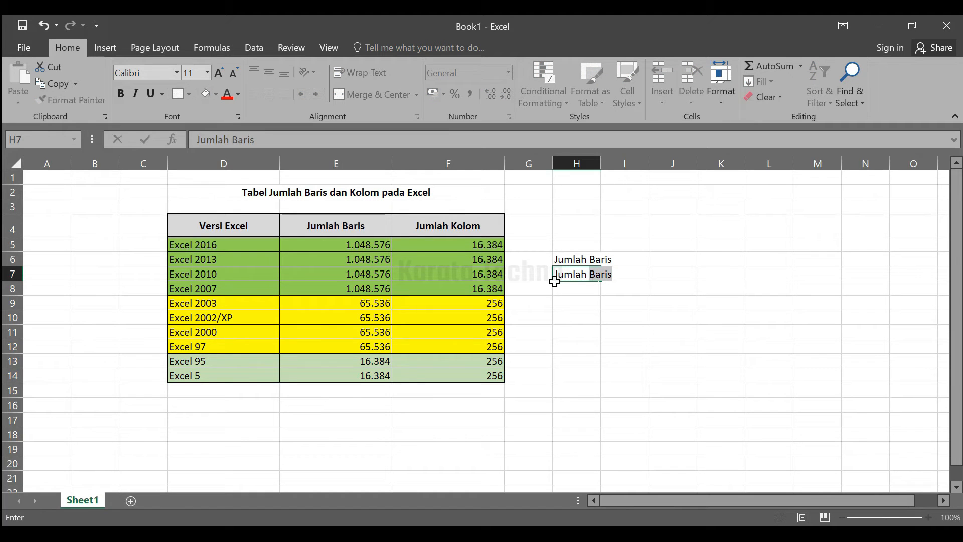
{"action": "type", "text": "Kolo,m"}
{"action": "key", "text": "Return"}
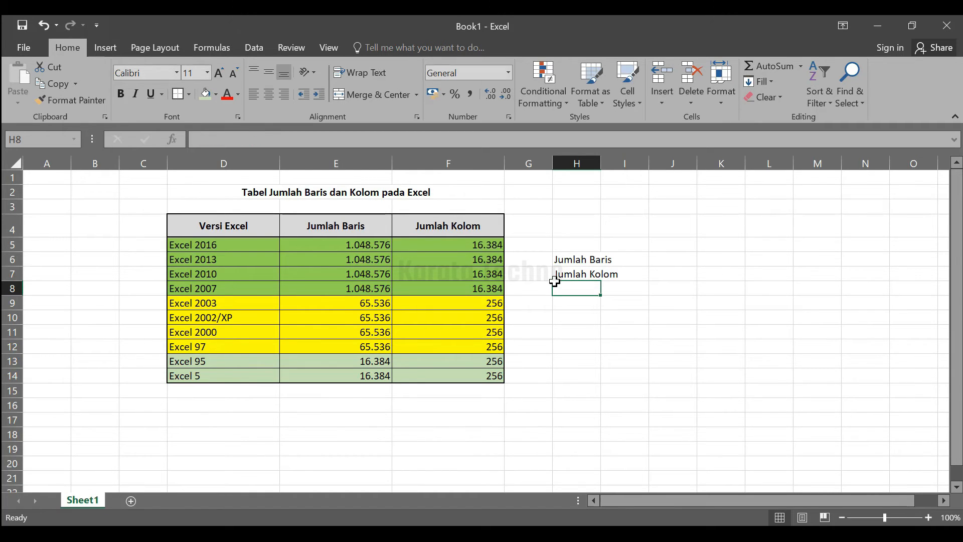
{"action": "double_click", "coordinate": [601, 153]}
{"action": "left_click", "coordinate": [649, 260]}
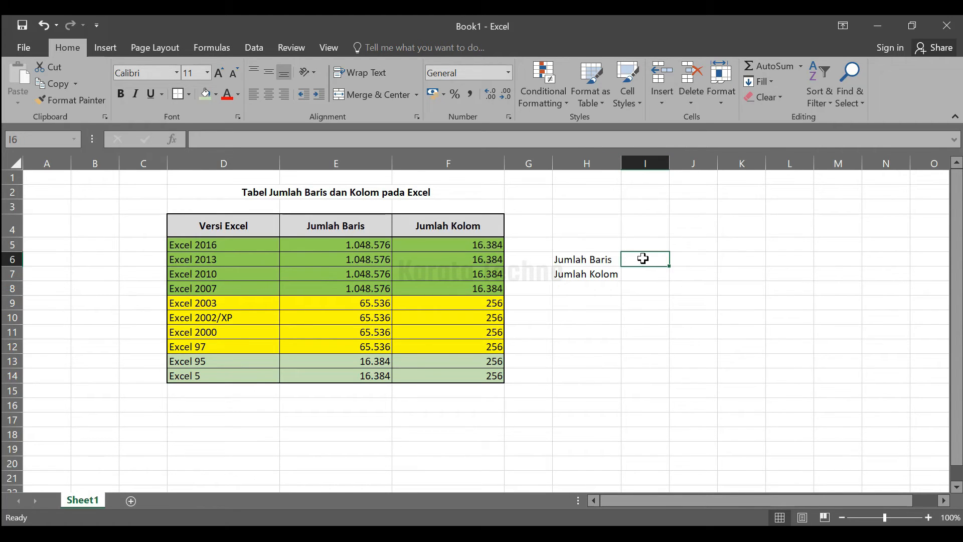
{"action": "left_click", "coordinate": [646, 274]}
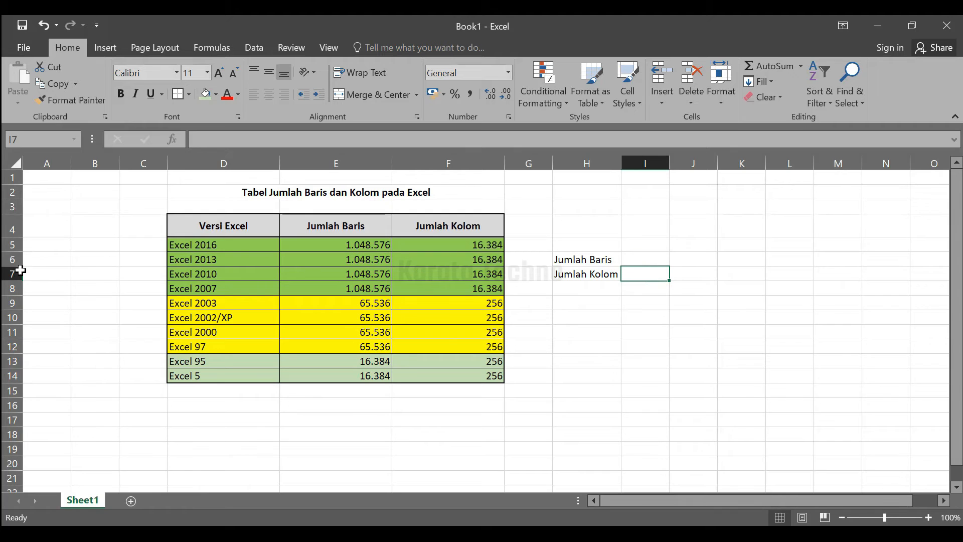
{"action": "left_click", "coordinate": [645, 259]}
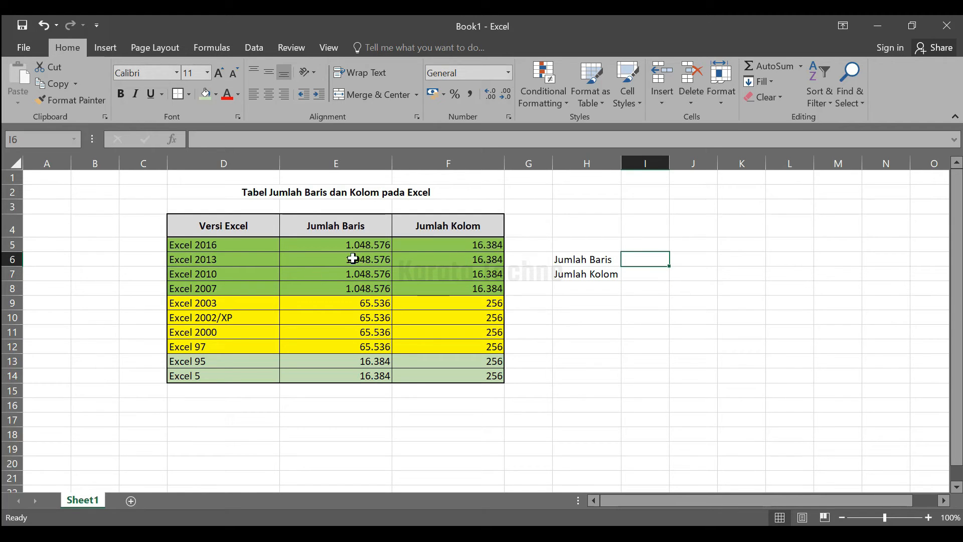
{"action": "left_click", "coordinate": [646, 276]}
{"action": "left_click", "coordinate": [640, 258]}
{"action": "left_click", "coordinate": [641, 271]}
{"action": "left_click", "coordinate": [641, 255]}
{"action": "left_click", "coordinate": [649, 271]}
{"action": "left_click", "coordinate": [647, 260]}
{"action": "left_click", "coordinate": [648, 274]}
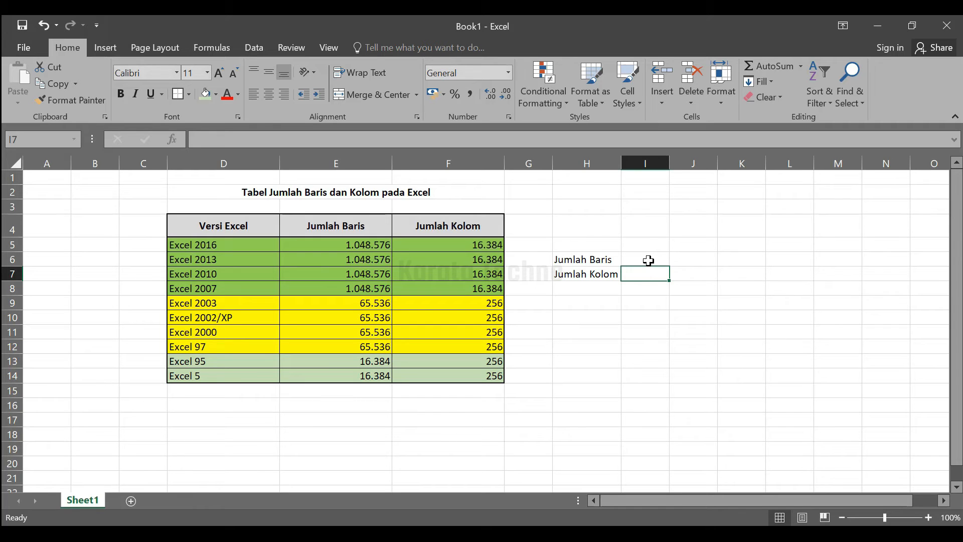
Step: Count the worksheet's rows in cell I6 with the formula =ROWS(A:A)
{"action": "left_click", "coordinate": [647, 259]}
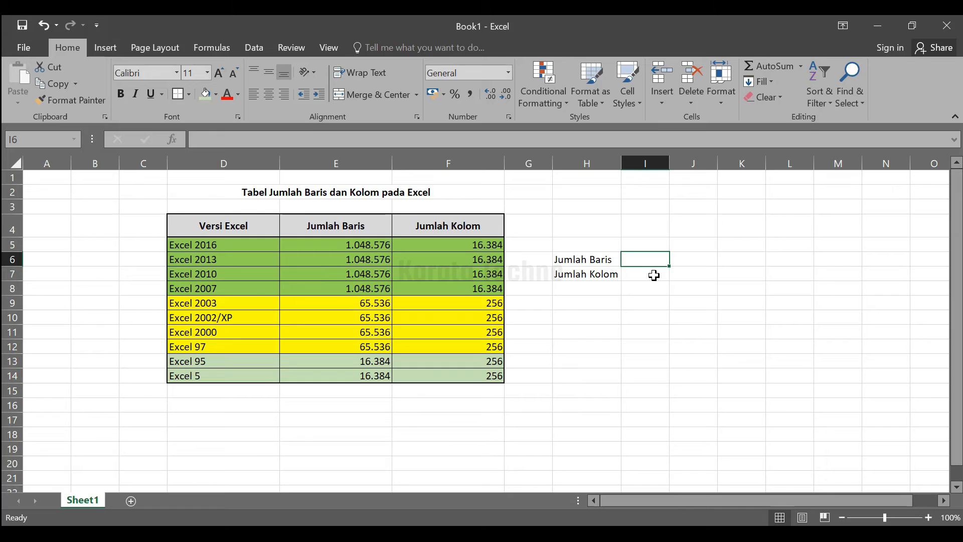
{"action": "type", "text": "="}
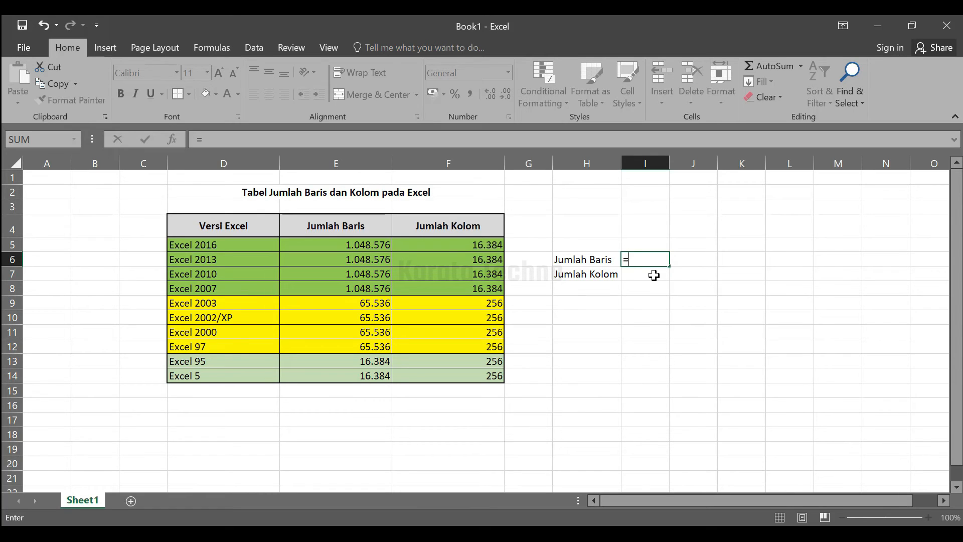
{"action": "type", "text": "RO"}
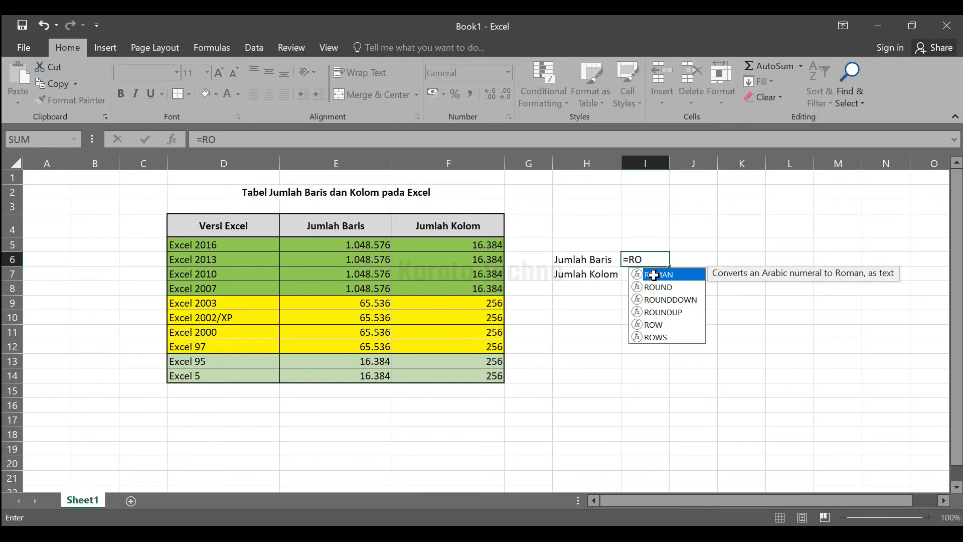
{"action": "type", "text": "WS"}
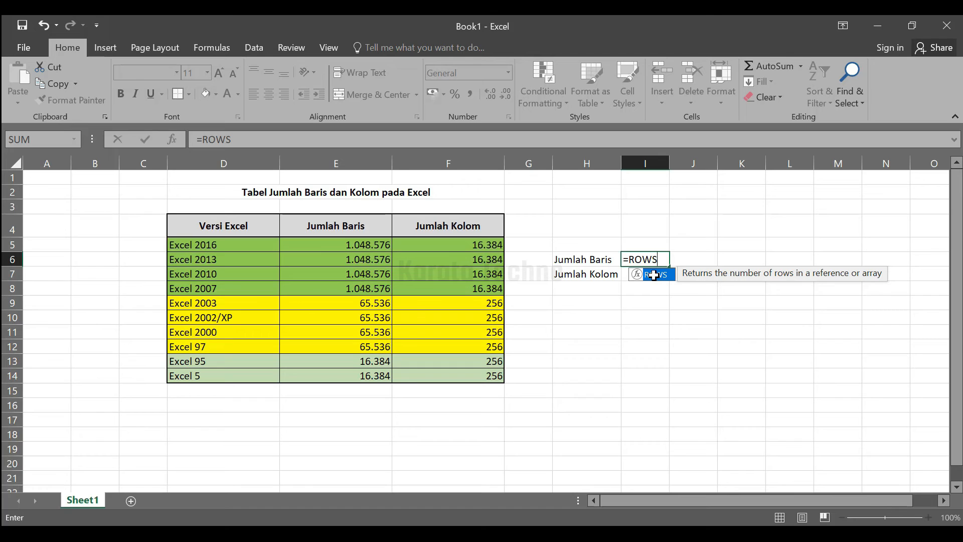
{"action": "double_click", "coordinate": [653, 274]}
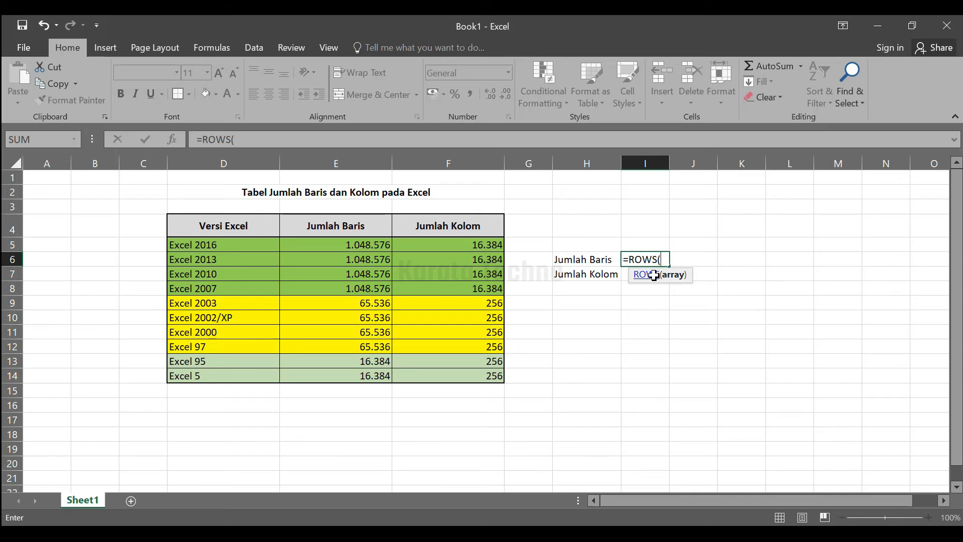
{"action": "type", "text": "A"}
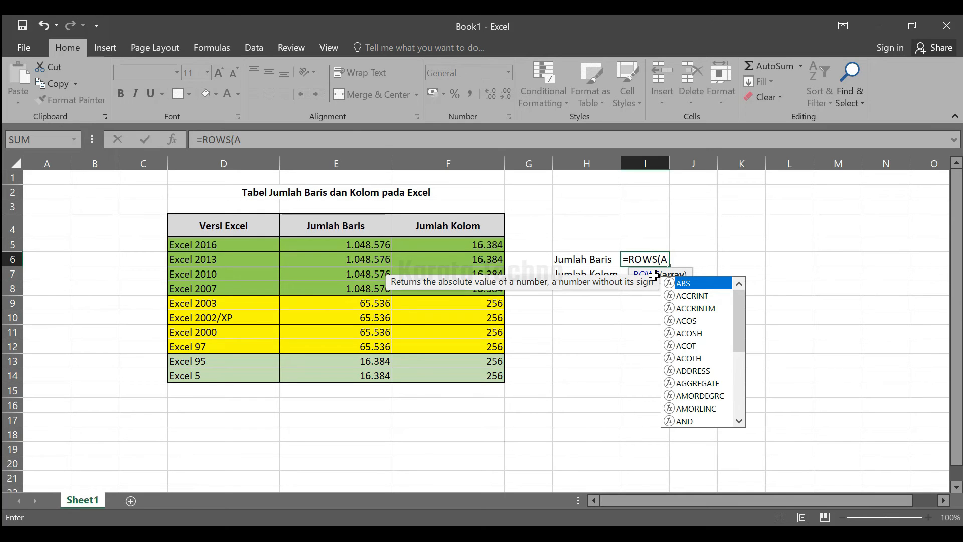
{"action": "type", "text": ":"}
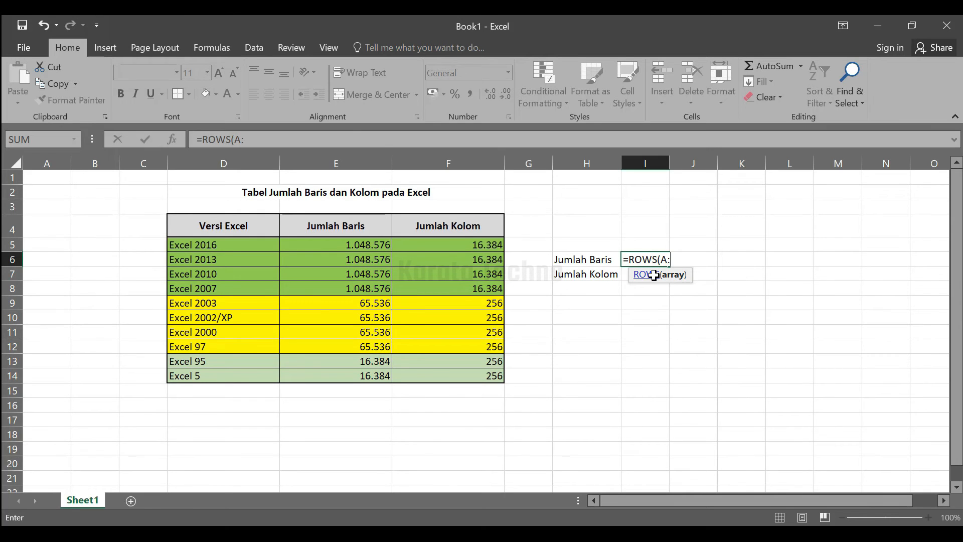
{"action": "type", "text": "A"}
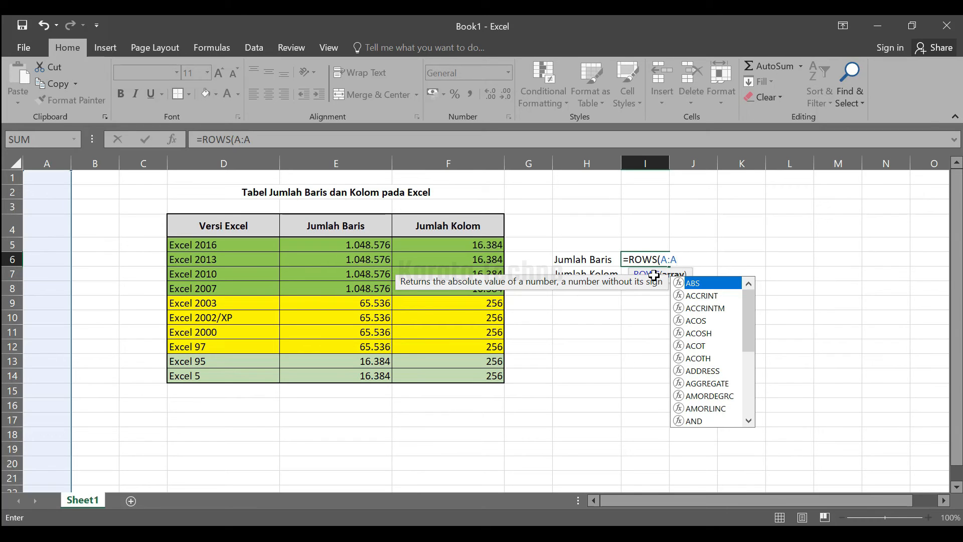
{"action": "key", "text": "Return"}
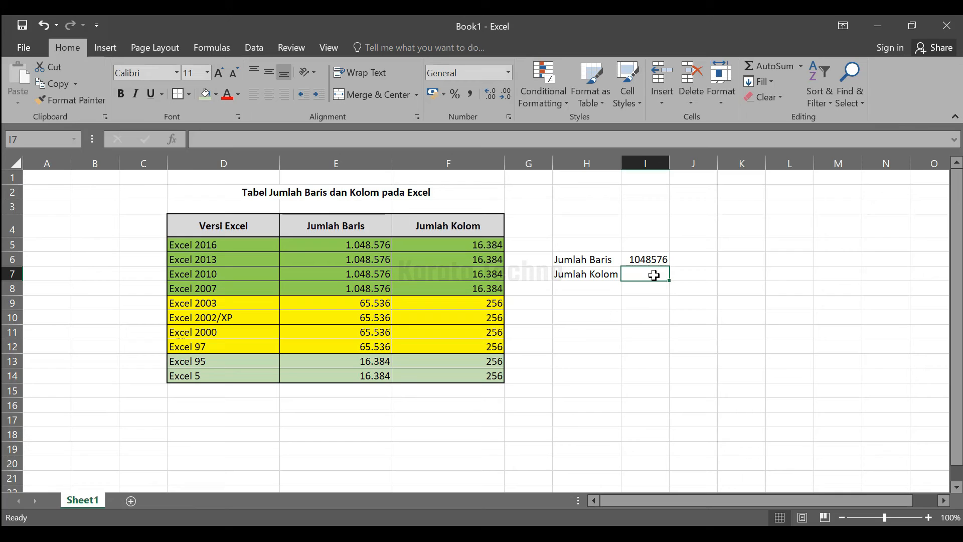
{"action": "left_click", "coordinate": [652, 259]}
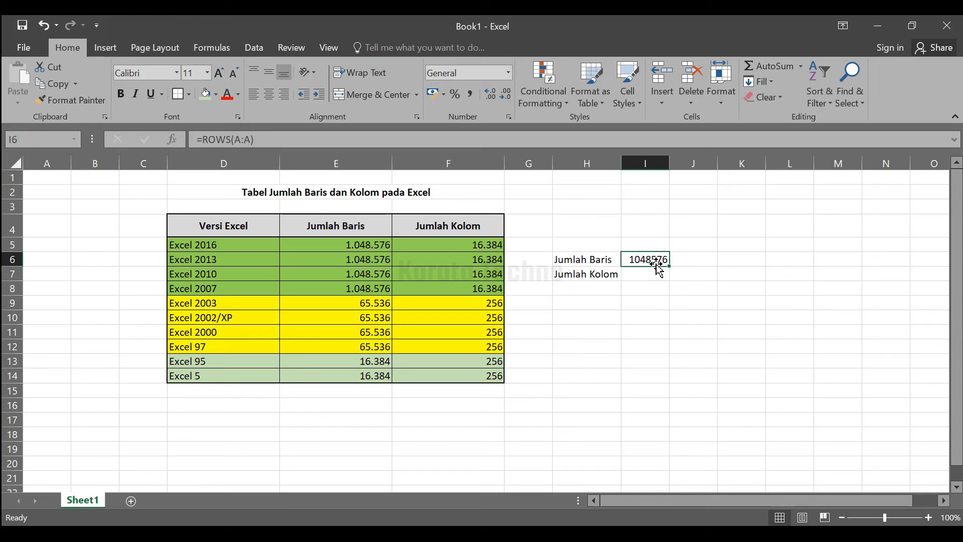
Step: Count the worksheet's columns in cell I7 with the formula =COLUMNS(1:1)
{"action": "left_click", "coordinate": [641, 272]}
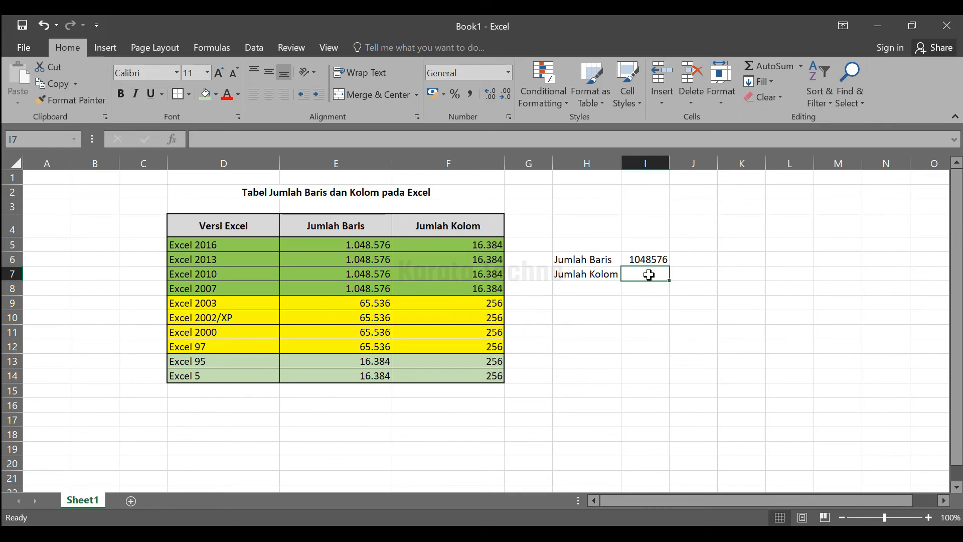
{"action": "type", "text": "="}
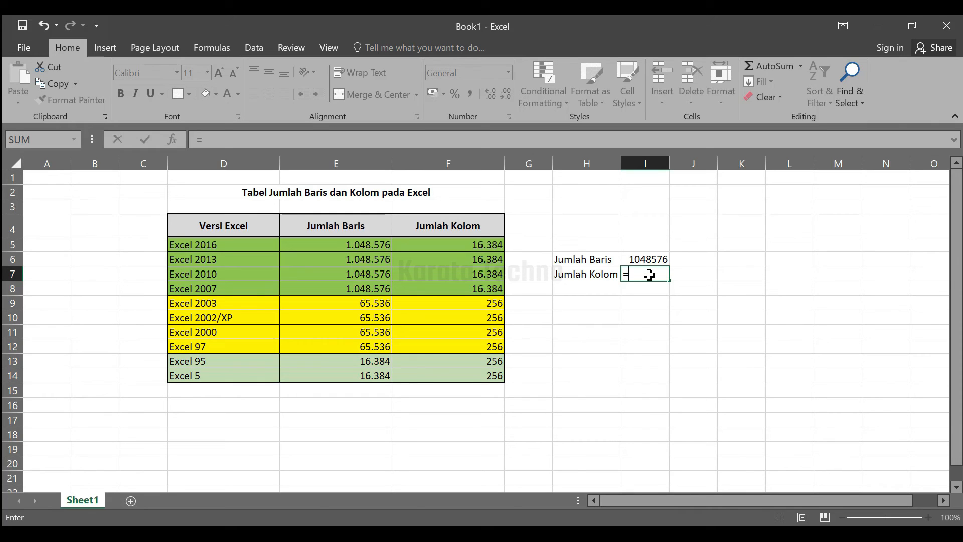
{"action": "type", "text": "COLU"}
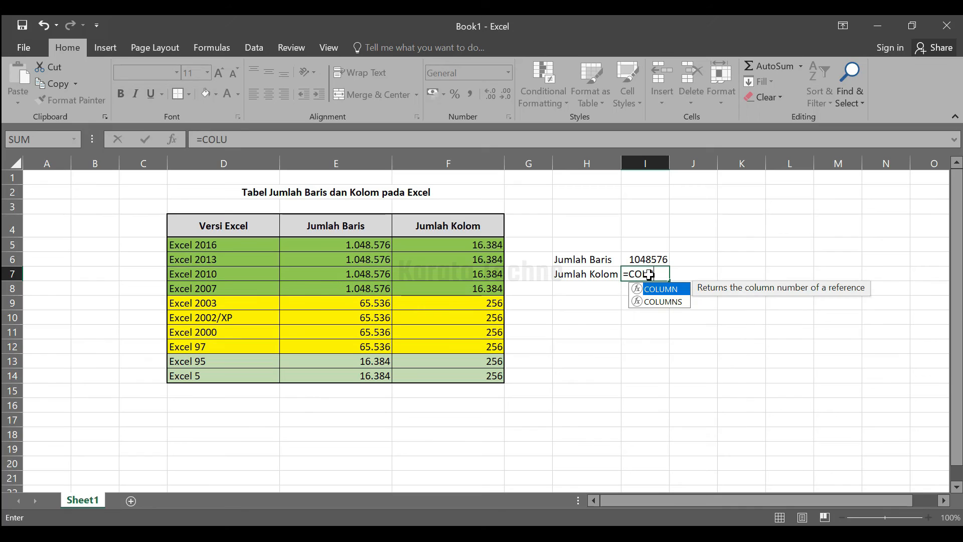
{"action": "type", "text": "MS"}
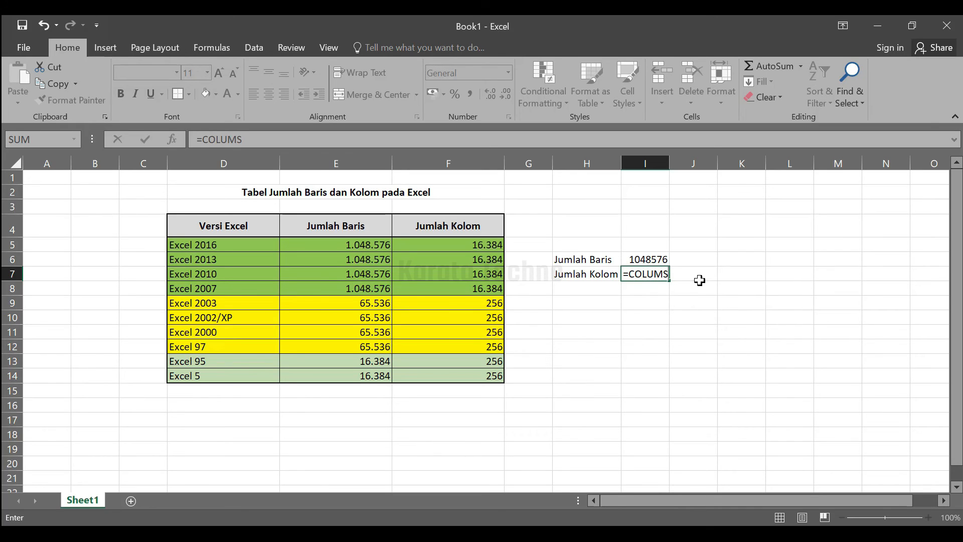
{"action": "key", "text": "BackSpace"}
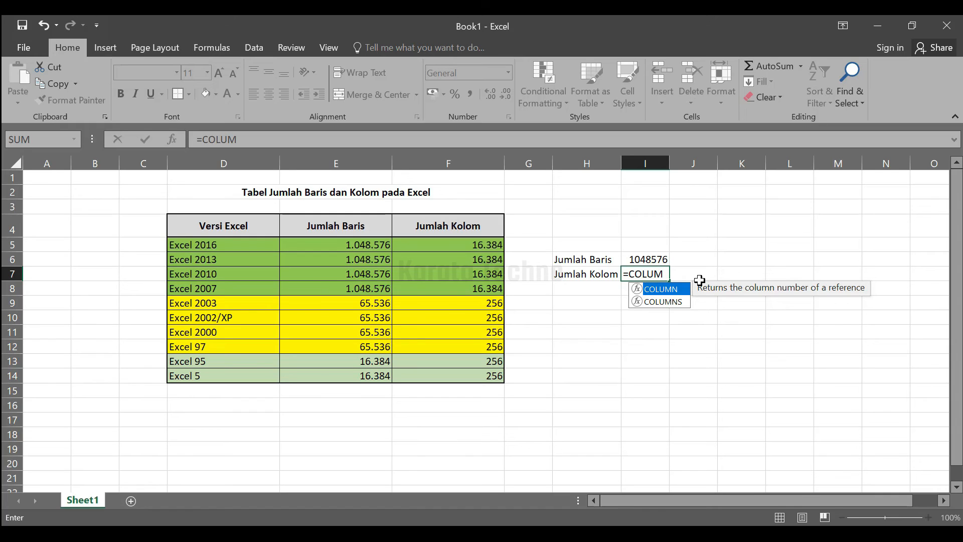
{"action": "type", "text": "NS"}
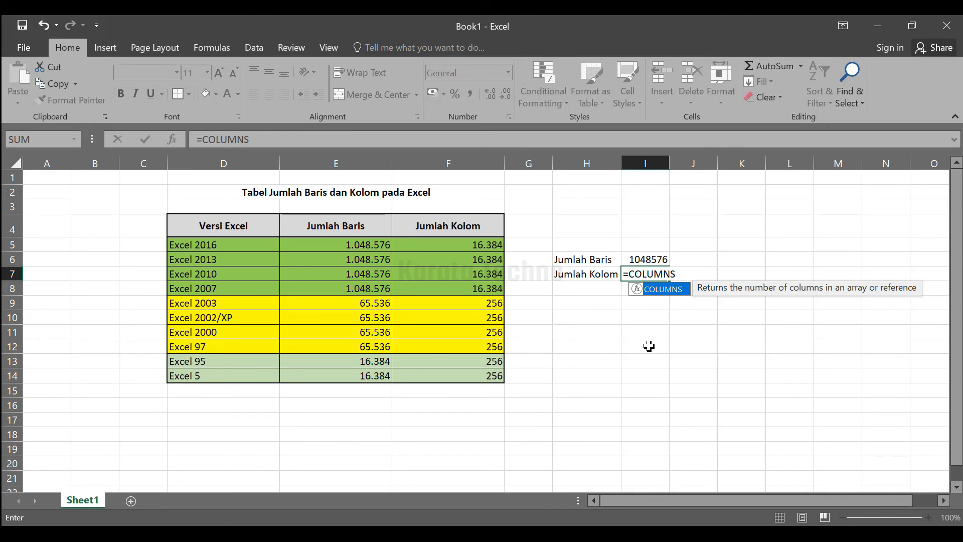
{"action": "type", "text": "("}
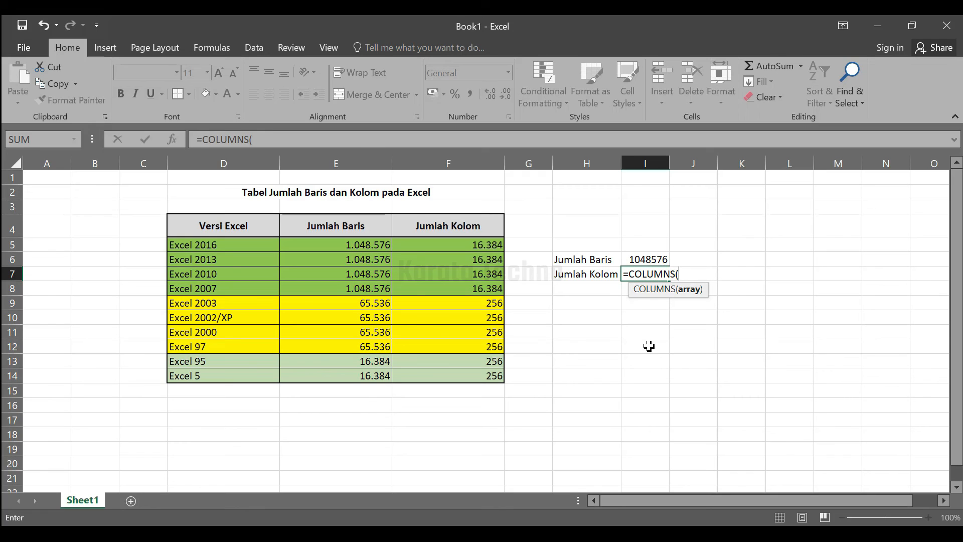
{"action": "type", "text": "1:1"}
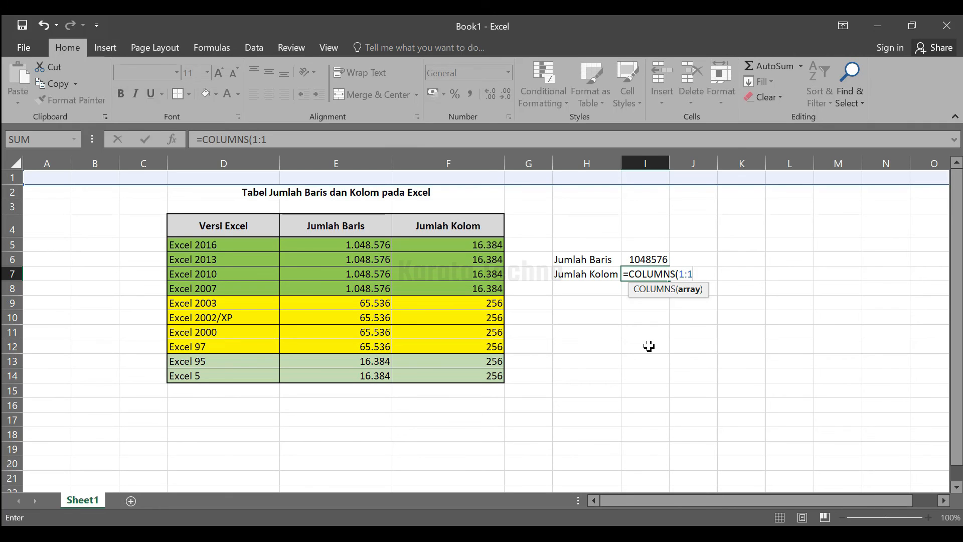
{"action": "type", "text": ")"}
{"action": "key", "text": "Return"}
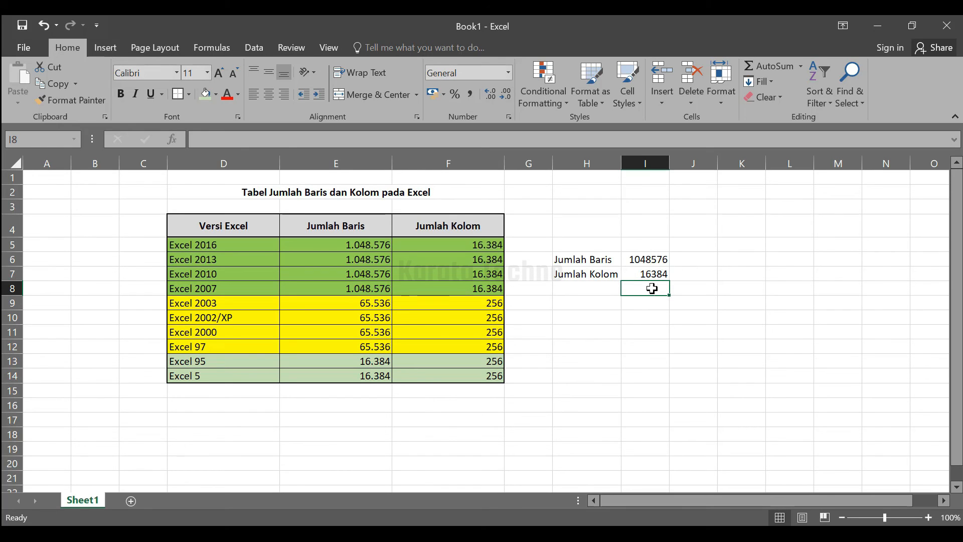
Step: Format the row and column counts in I6:I7 with the Number category and the 1000 separator
{"action": "left_click_drag", "start_coordinate": [646, 260], "coordinate": [648, 271]}
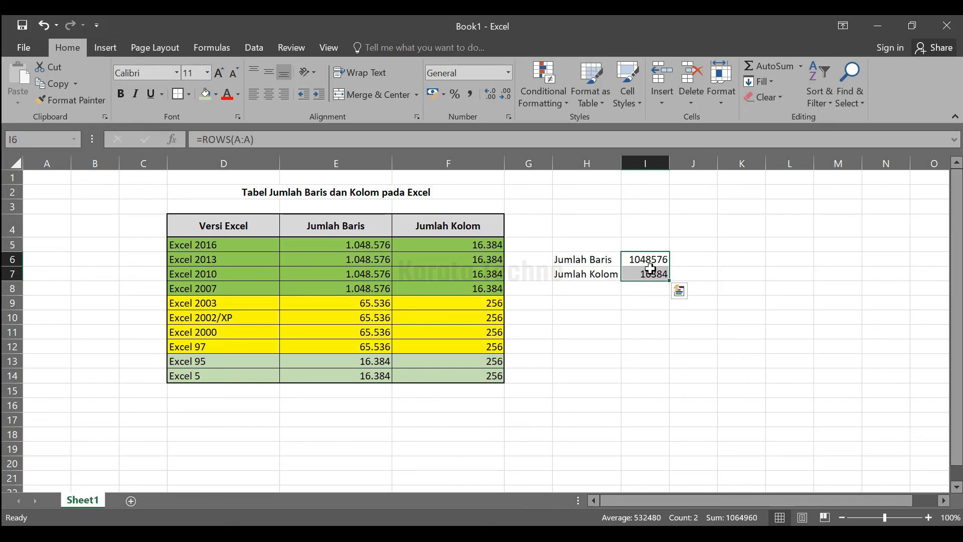
{"action": "right_click", "coordinate": [651, 263]}
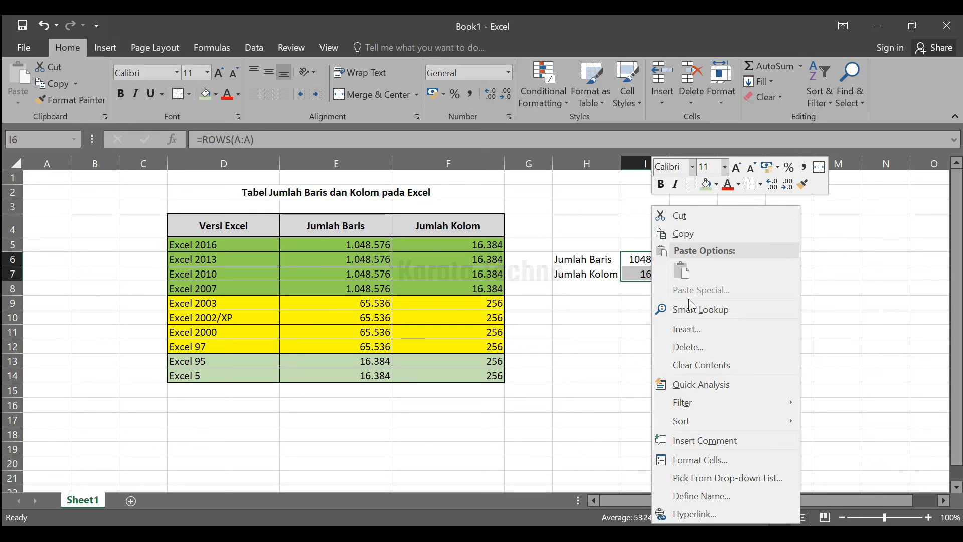
{"action": "left_click", "coordinate": [702, 460]}
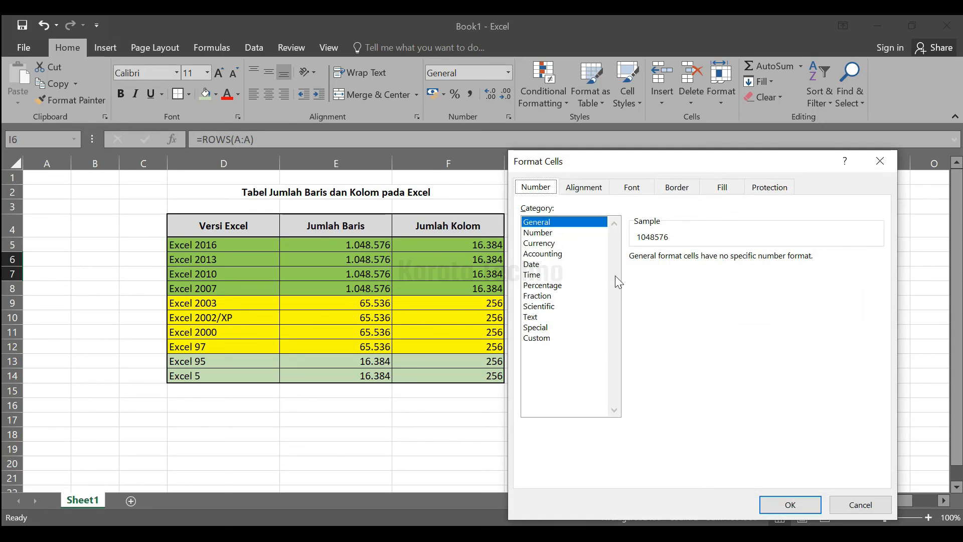
{"action": "left_click", "coordinate": [544, 235]}
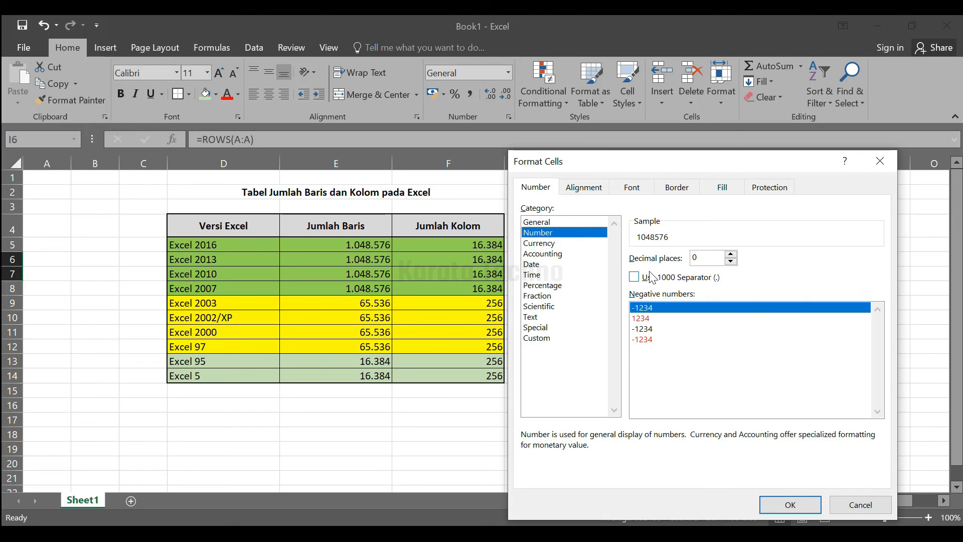
{"action": "left_click", "coordinate": [635, 276]}
{"action": "left_click", "coordinate": [789, 504]}
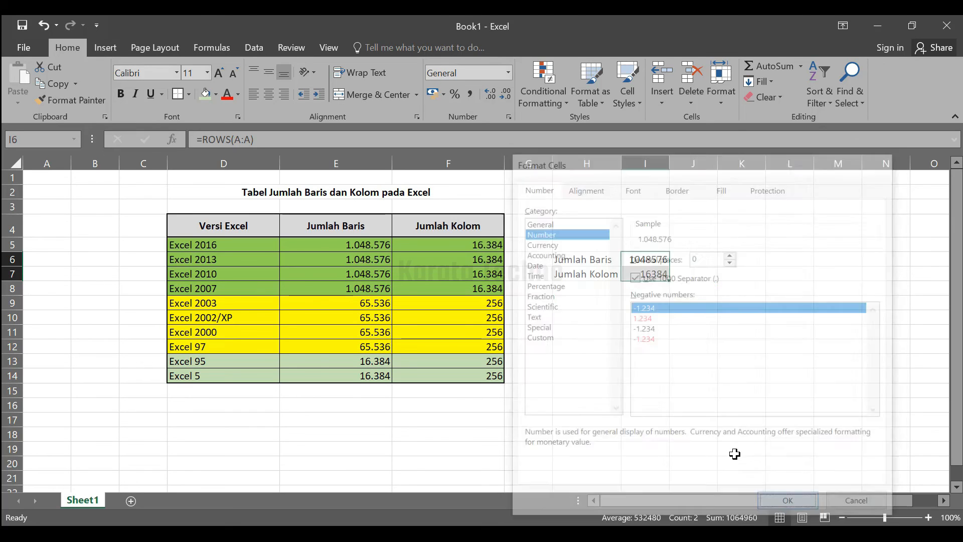
{"action": "left_click", "coordinate": [742, 332]}
{"action": "left_click", "coordinate": [653, 280]}
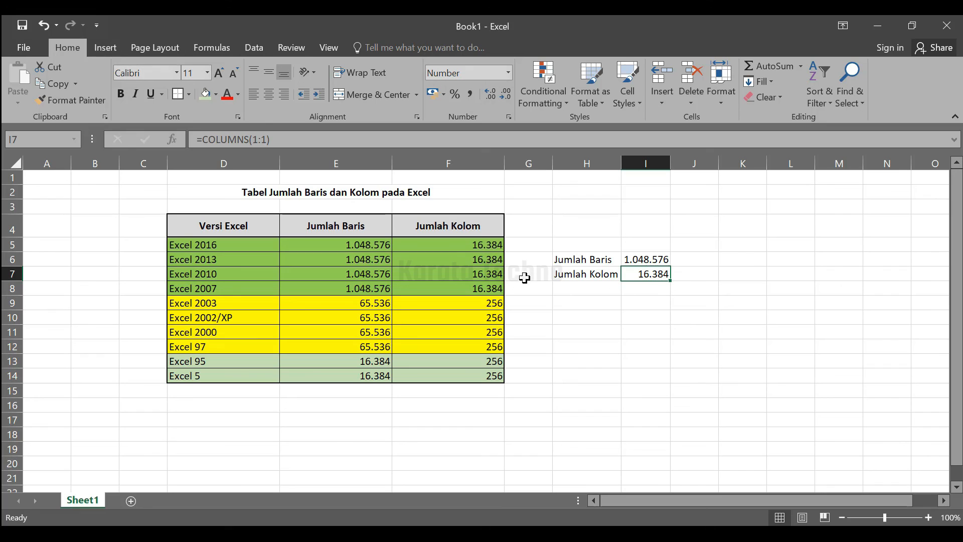
{"action": "left_click", "coordinate": [658, 260]}
{"action": "left_click", "coordinate": [657, 275]}
{"action": "left_click", "coordinate": [688, 278]}
{"action": "left_click", "coordinate": [614, 314]}
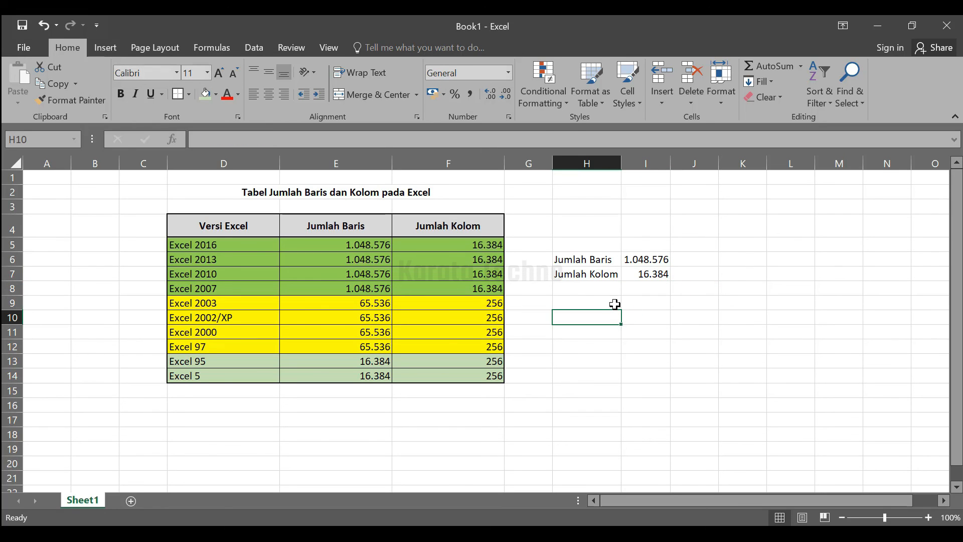